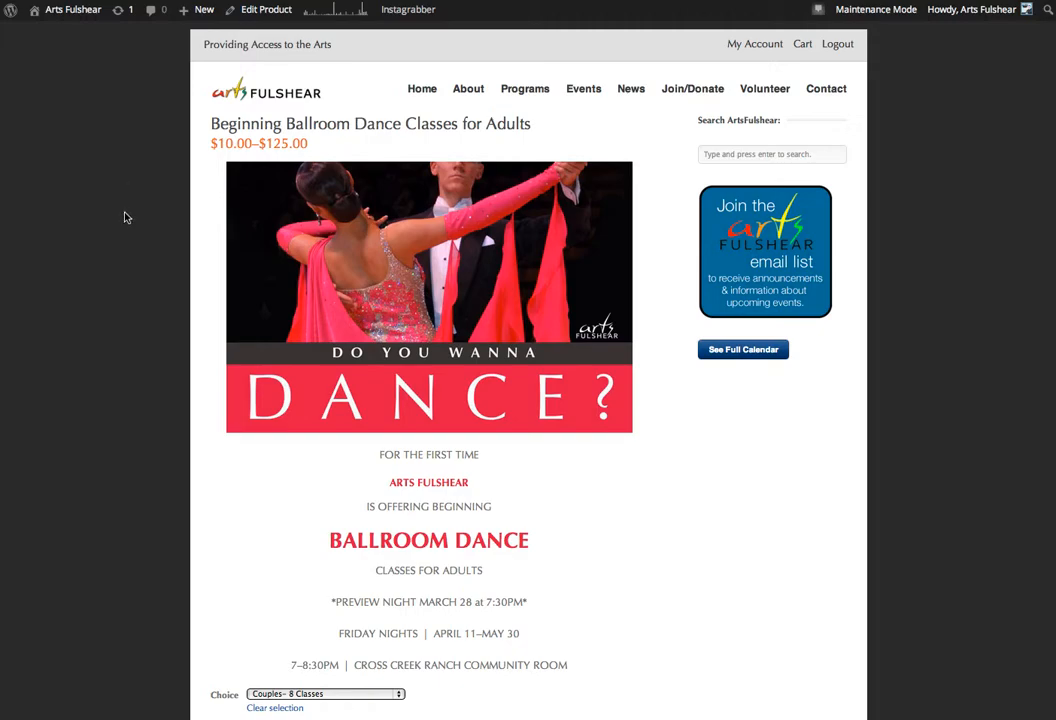
- Compare the prices of Couples per class, Individuals- 8 Classes and Individuals per class among the dance product's Choice options
{"action": "scroll", "coordinate": [125, 217], "scroll_direction": "down", "scroll_amount": 2}
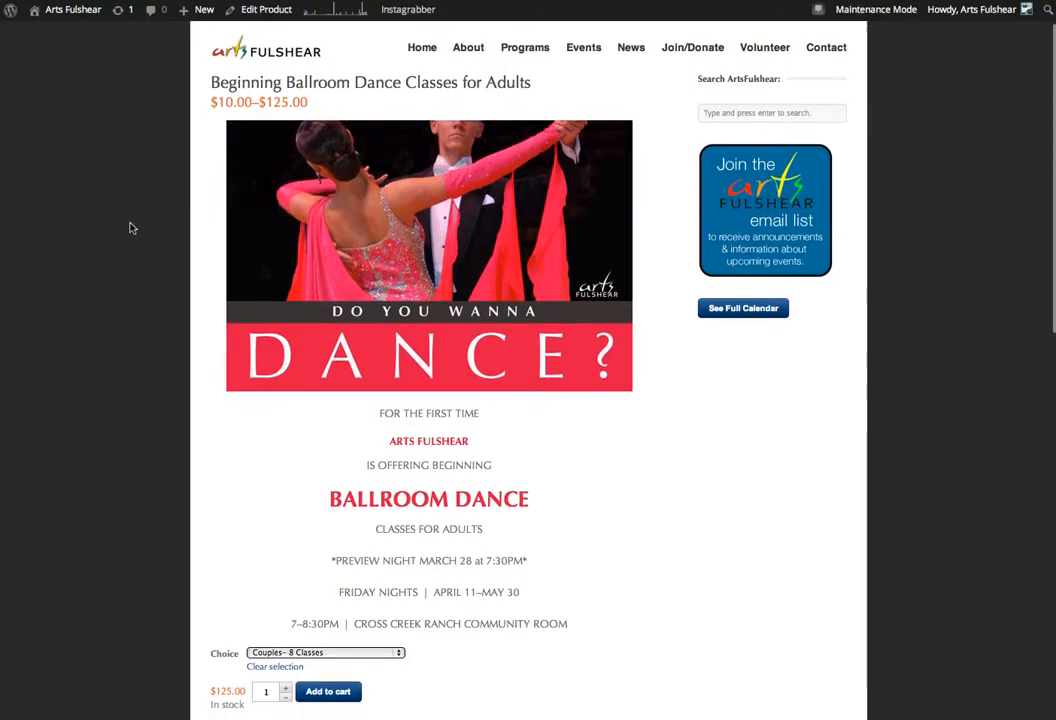
{"action": "scroll", "coordinate": [130, 229], "scroll_direction": "down", "scroll_amount": 5}
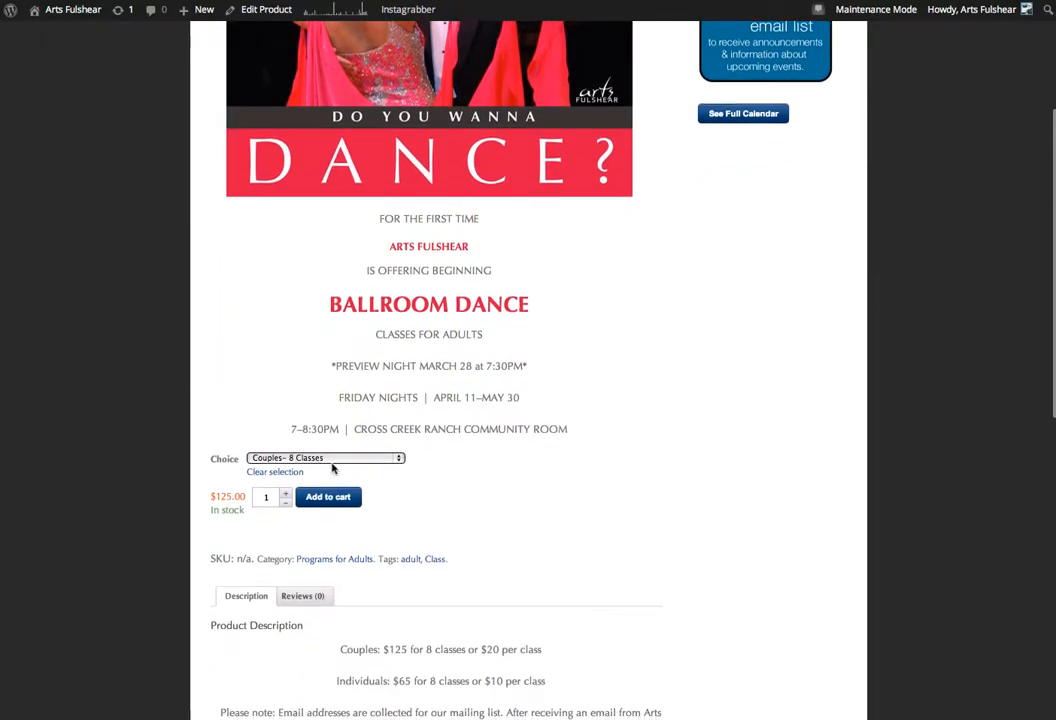
{"action": "left_click", "coordinate": [340, 458]}
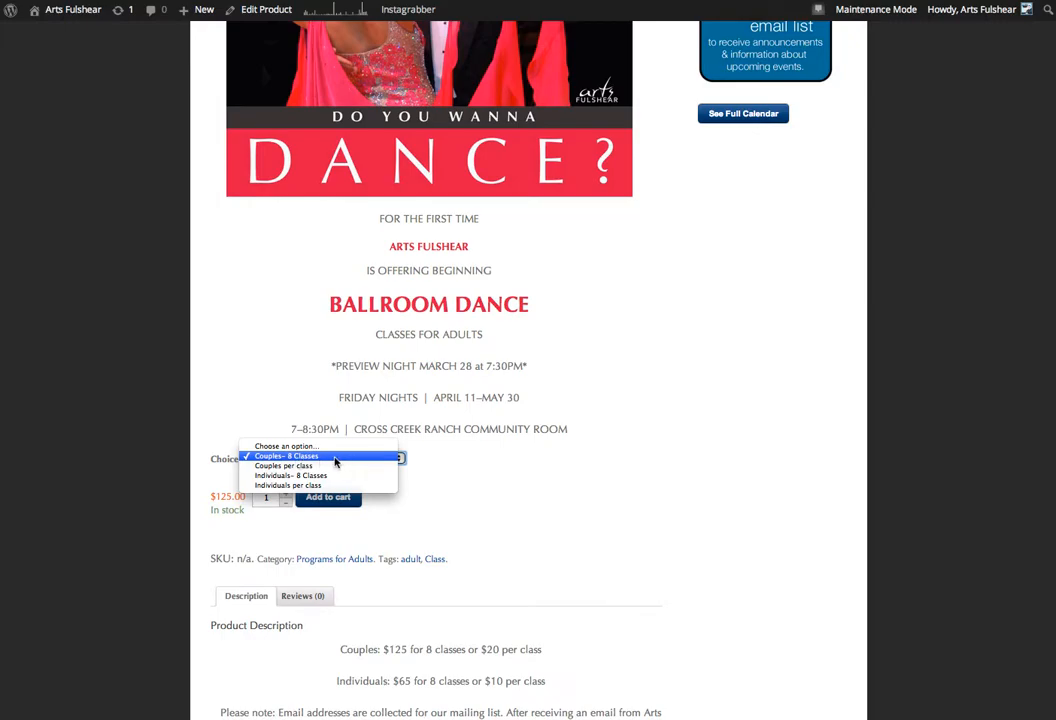
{"action": "left_click", "coordinate": [340, 465]}
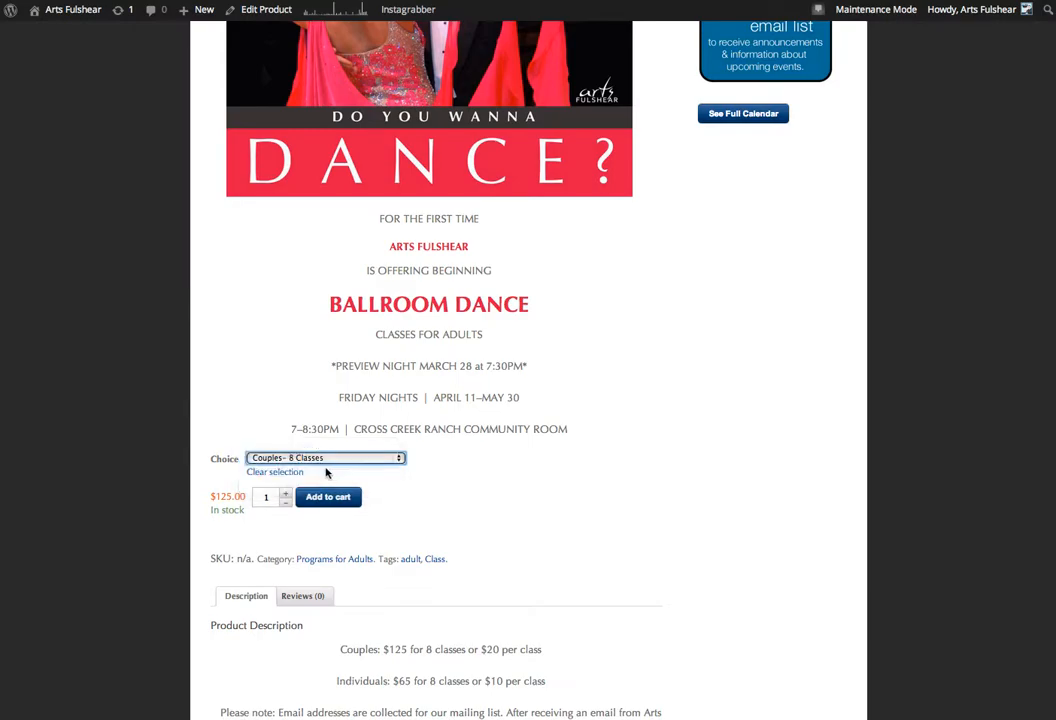
{"action": "left_click", "coordinate": [348, 460]}
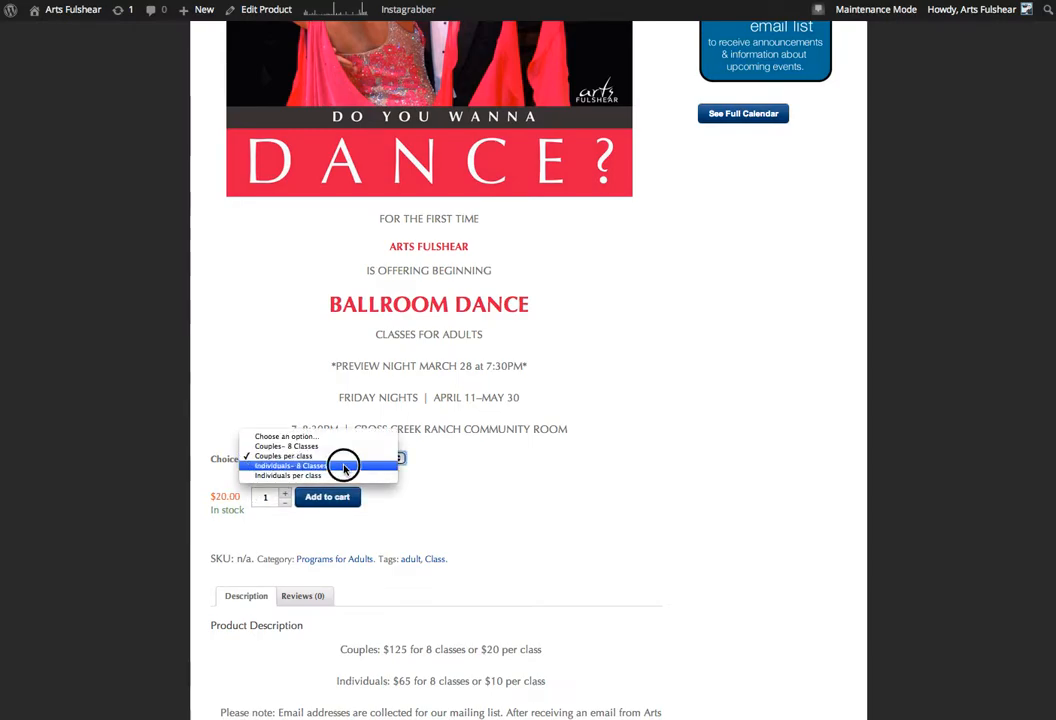
{"action": "left_click", "coordinate": [278, 463]}
{"action": "left_click", "coordinate": [352, 460]}
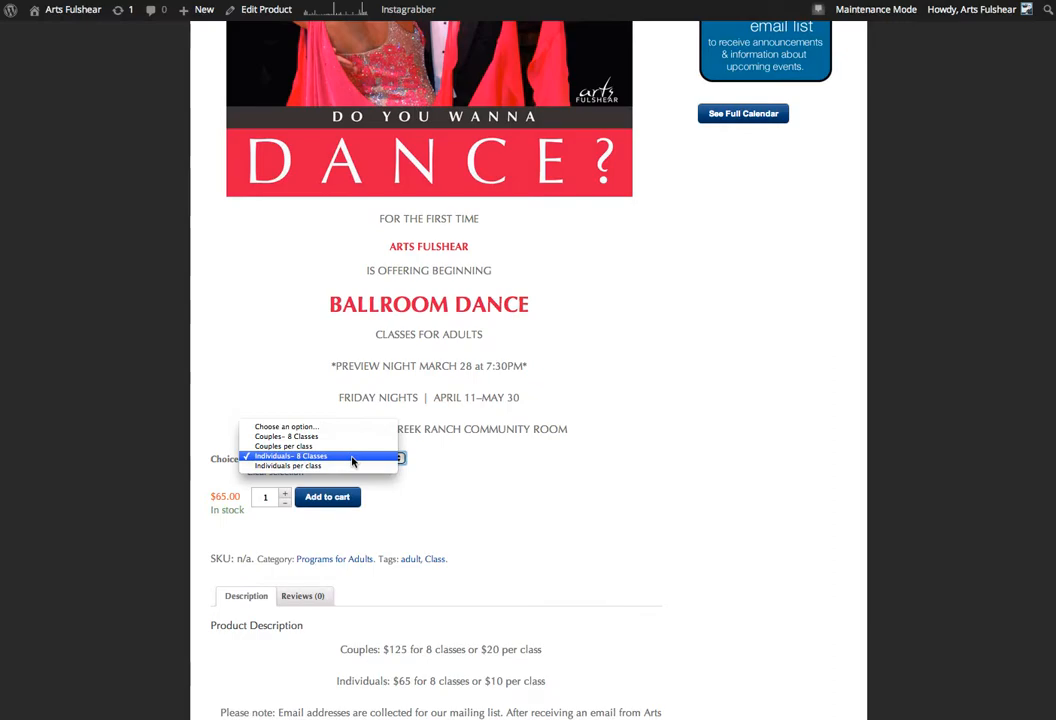
{"action": "left_click", "coordinate": [350, 466]}
{"action": "left_click", "coordinate": [351, 460]}
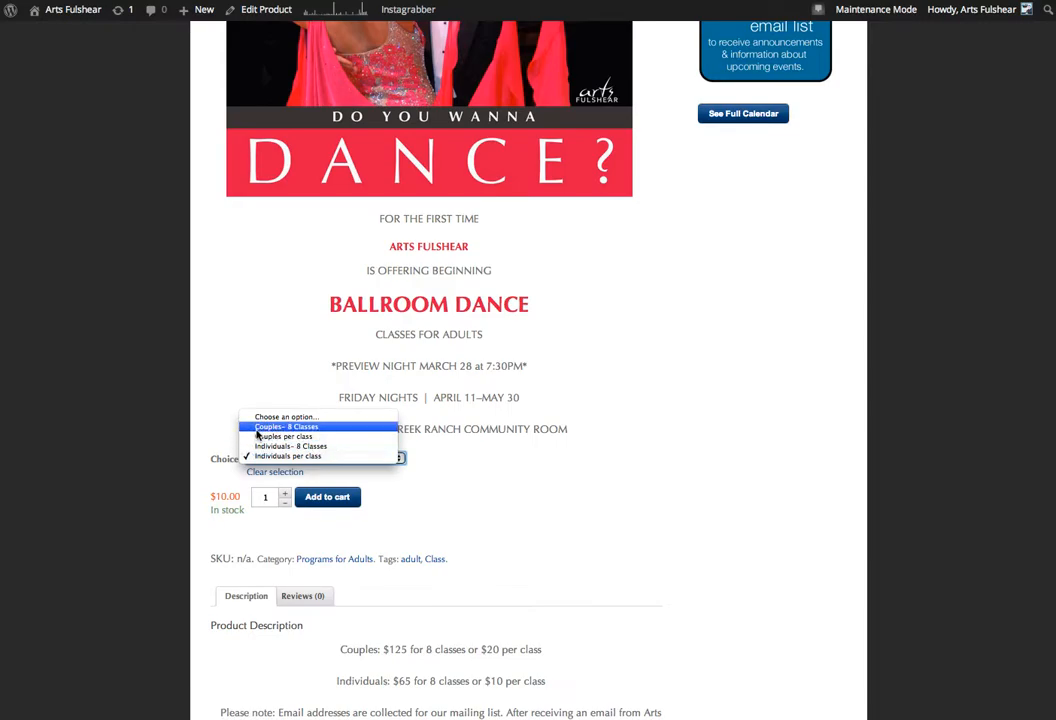
{"action": "left_click", "coordinate": [174, 440]}
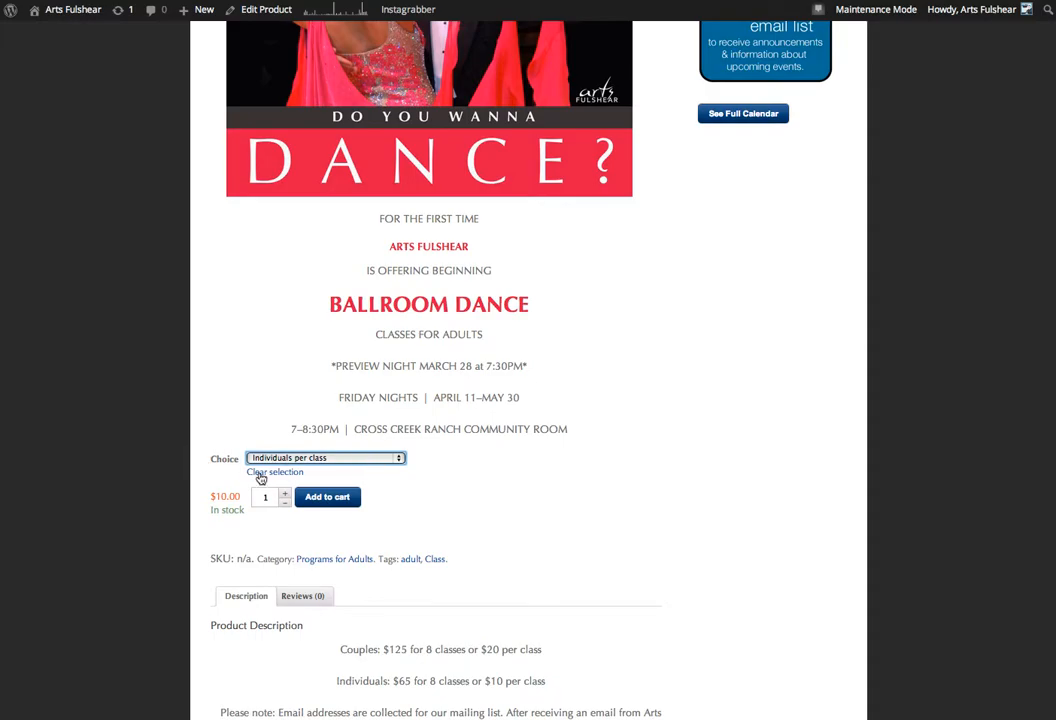
- Compare the Couples- 8 Classes and Couples per class prices, ending with Couples- 8 Classes selected as the Choice
{"action": "left_click", "coordinate": [344, 459]}
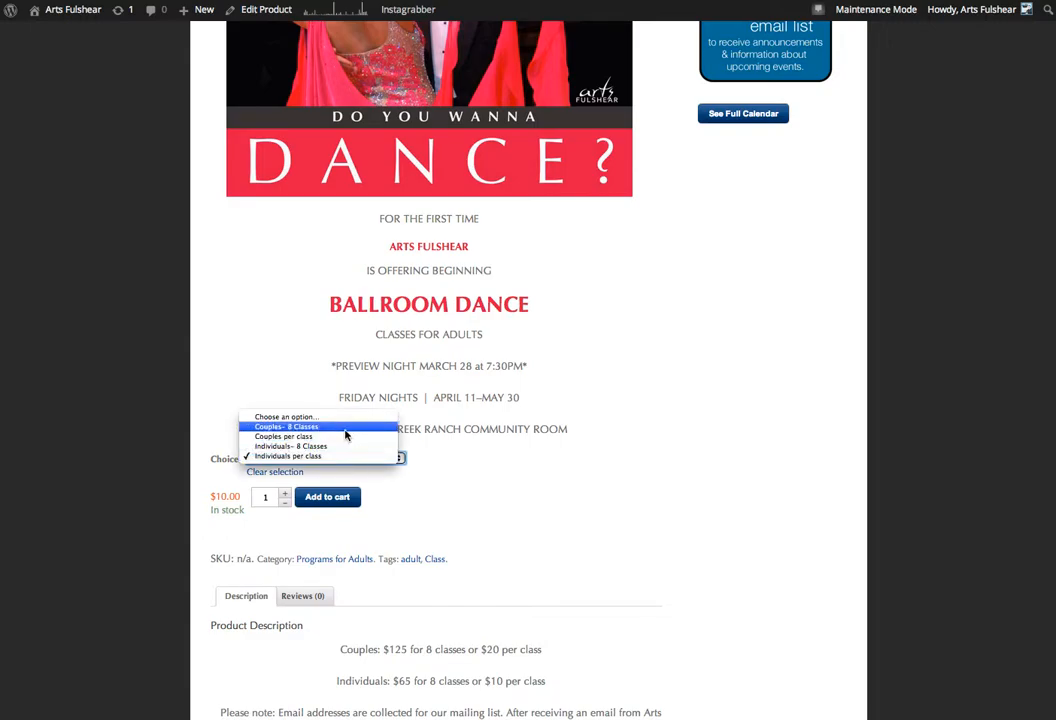
{"action": "left_click", "coordinate": [346, 434]}
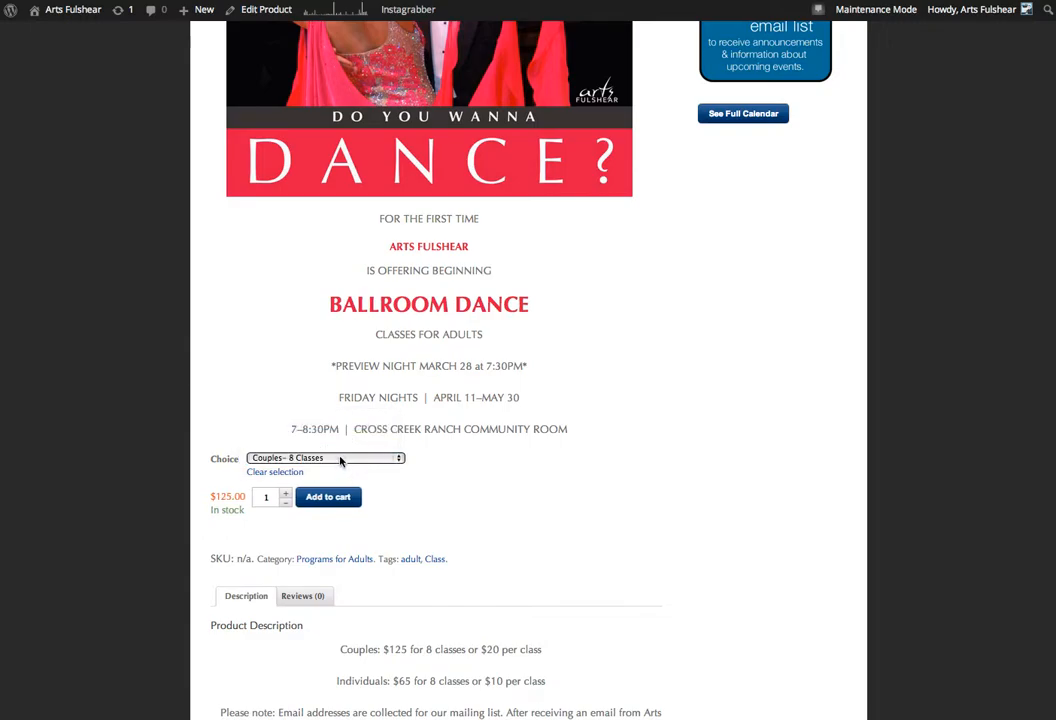
{"action": "left_click", "coordinate": [340, 459]}
{"action": "left_click", "coordinate": [342, 465]}
{"action": "left_click", "coordinate": [338, 459]}
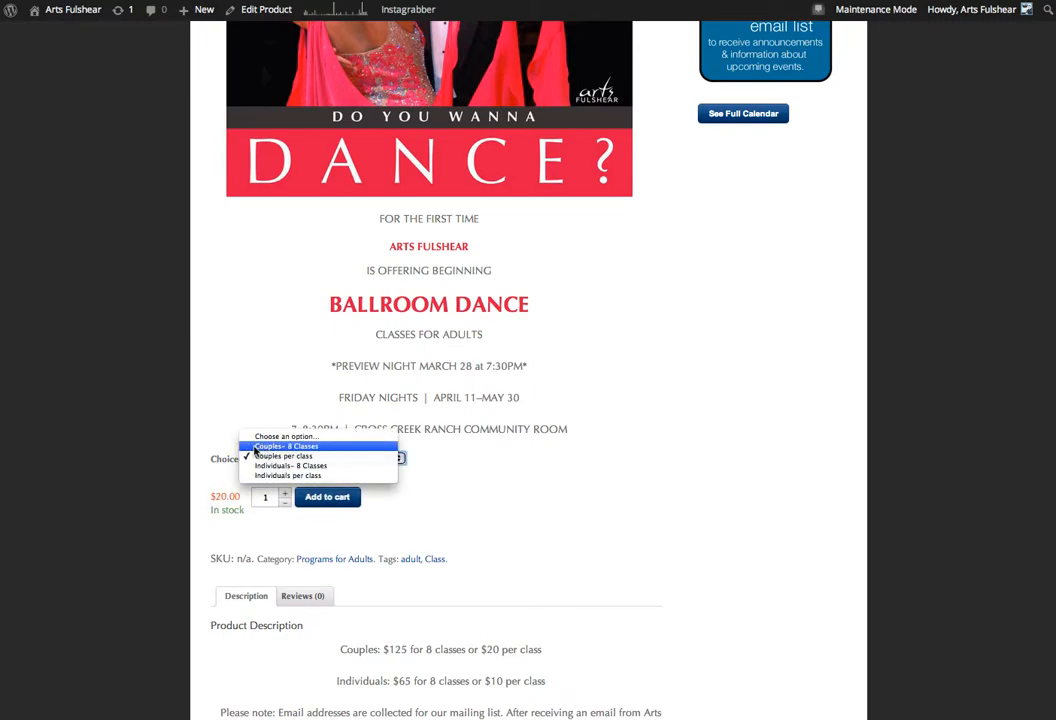
{"action": "left_click", "coordinate": [270, 446]}
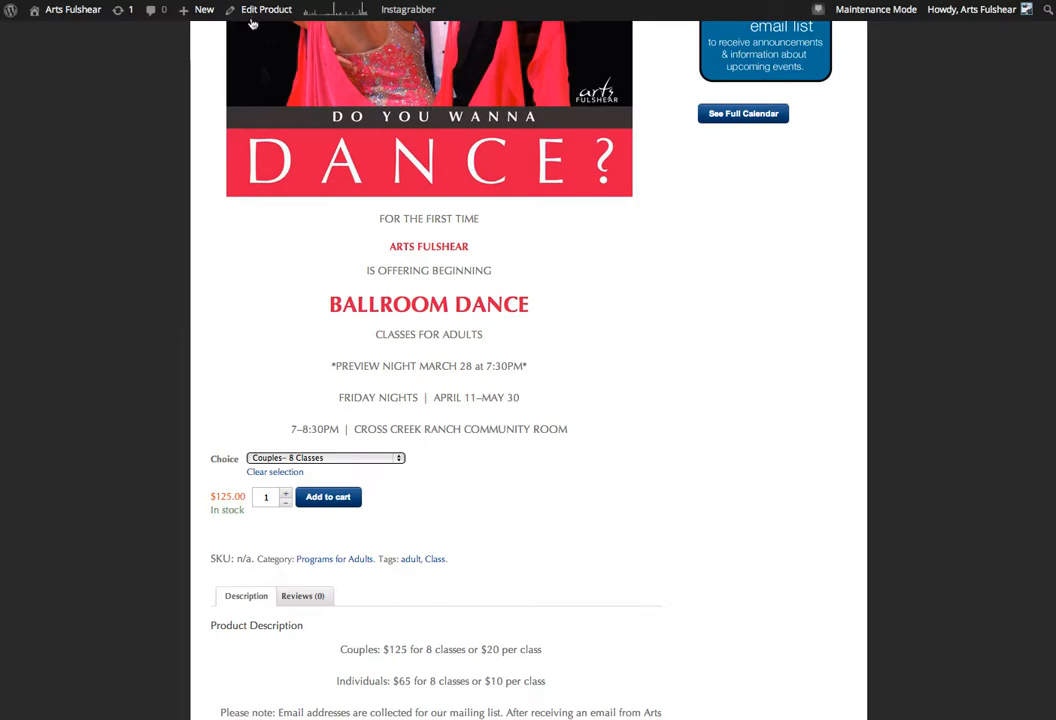
- In the product editor, turn product-level stock management off and back on
{"action": "mouse_move", "coordinate": [195, 10]}
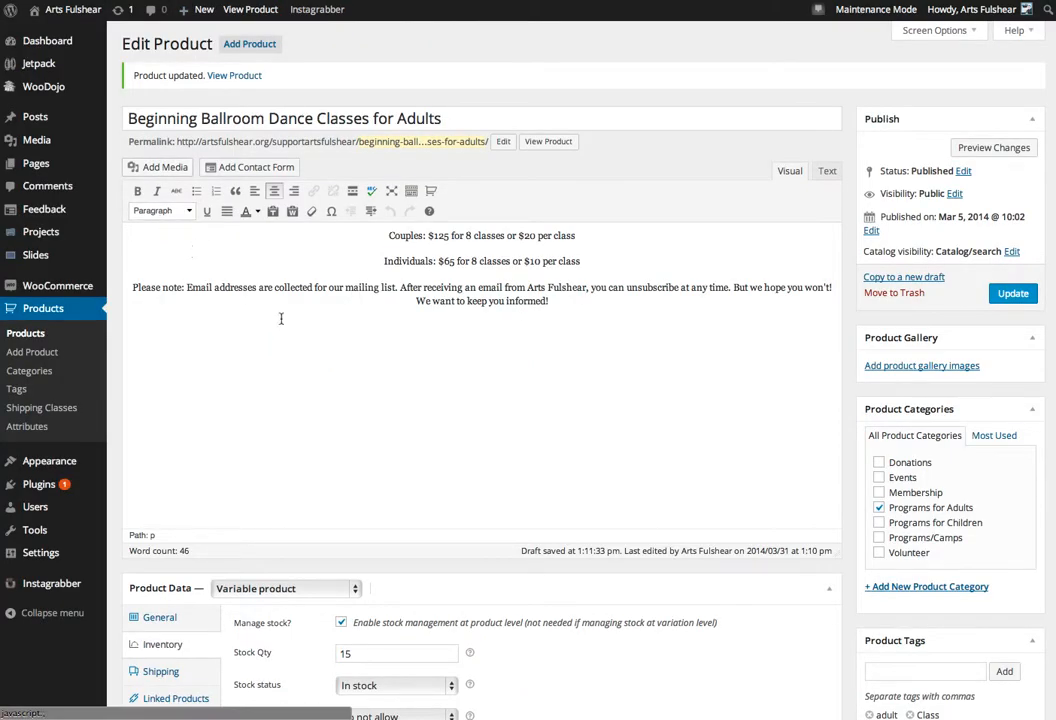
{"action": "scroll", "coordinate": [719, 491], "scroll_direction": "down", "scroll_amount": 5}
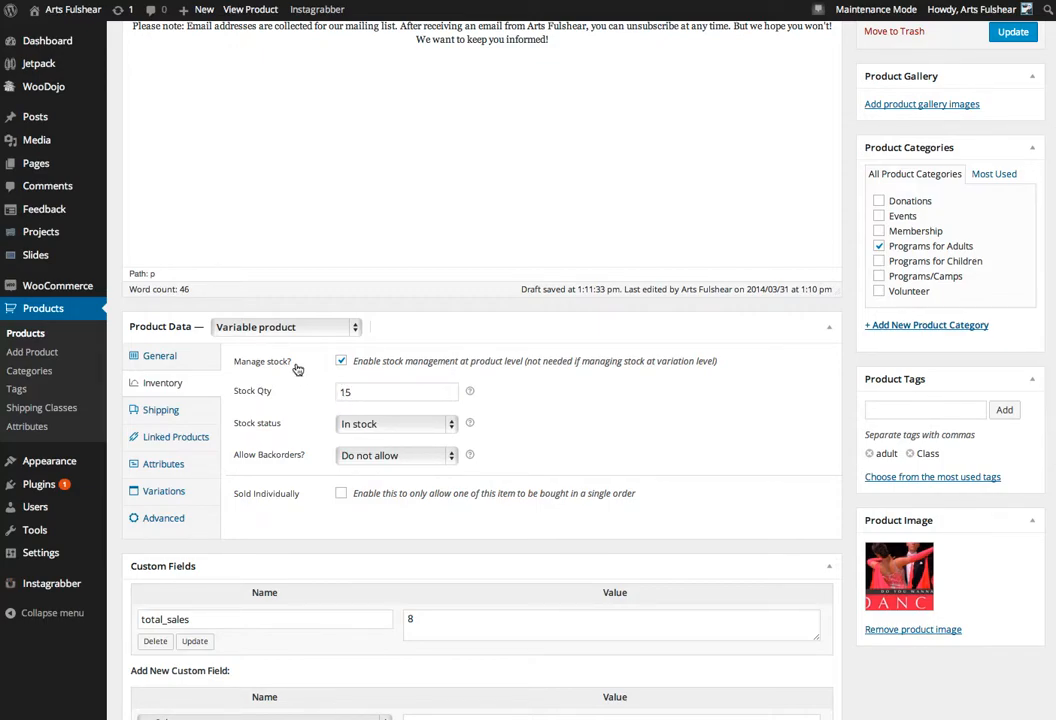
{"action": "left_click", "coordinate": [341, 362]}
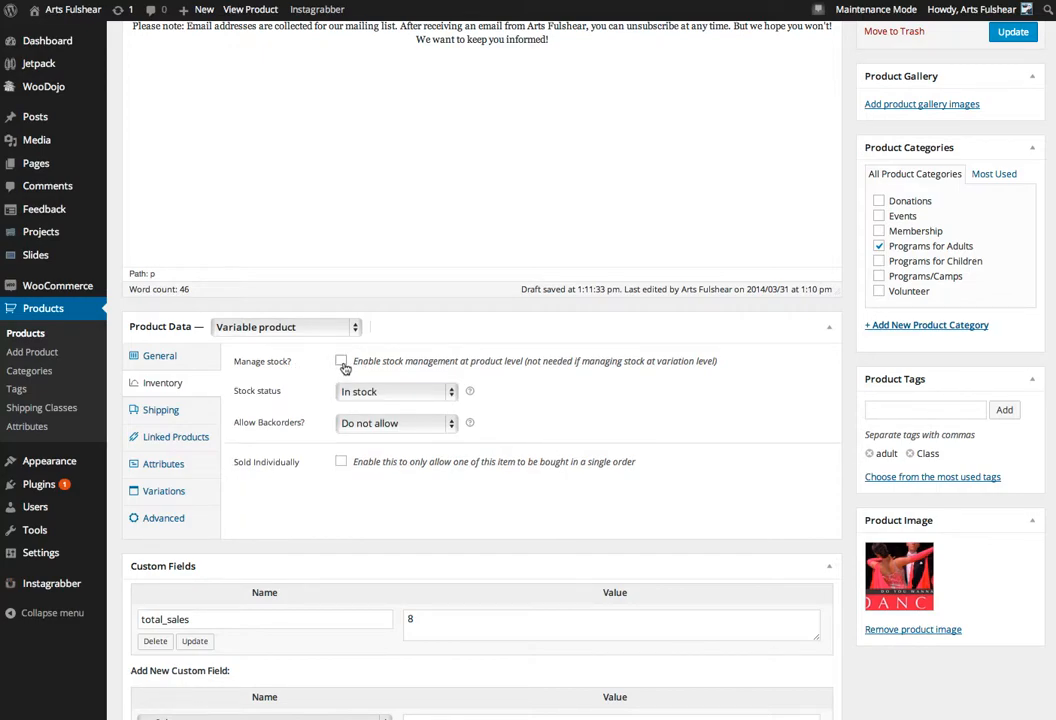
{"action": "left_click", "coordinate": [341, 361]}
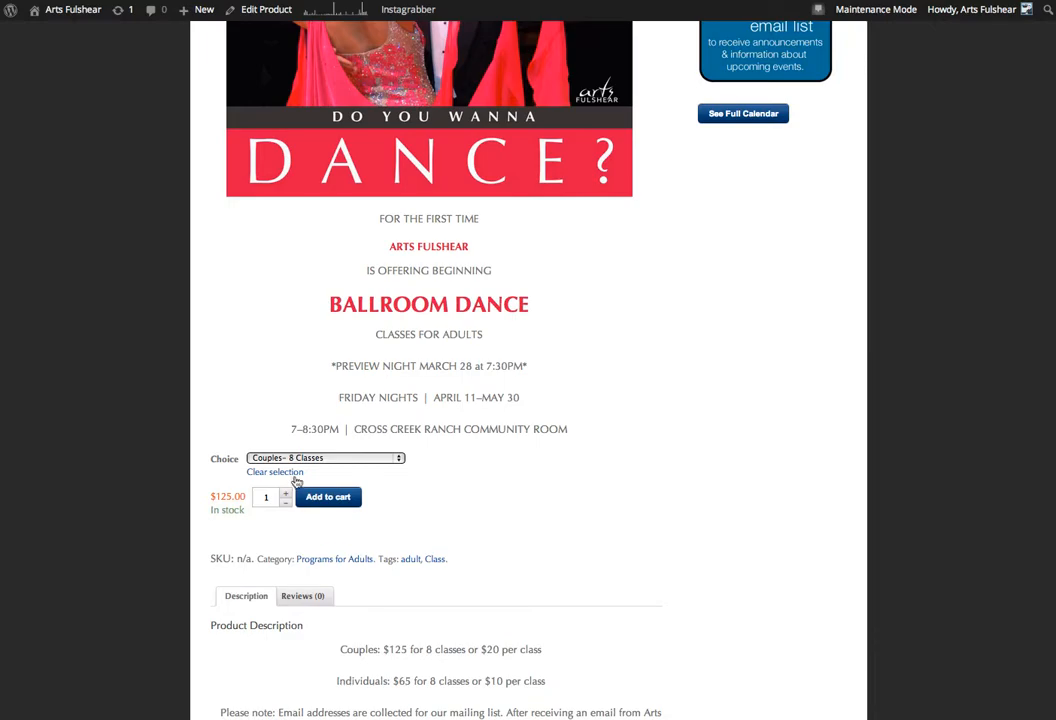
- Check the available Choice options again on the ballroom dance product page
{"action": "left_click", "coordinate": [259, 457]}
{"action": "left_click", "coordinate": [186, 455]}
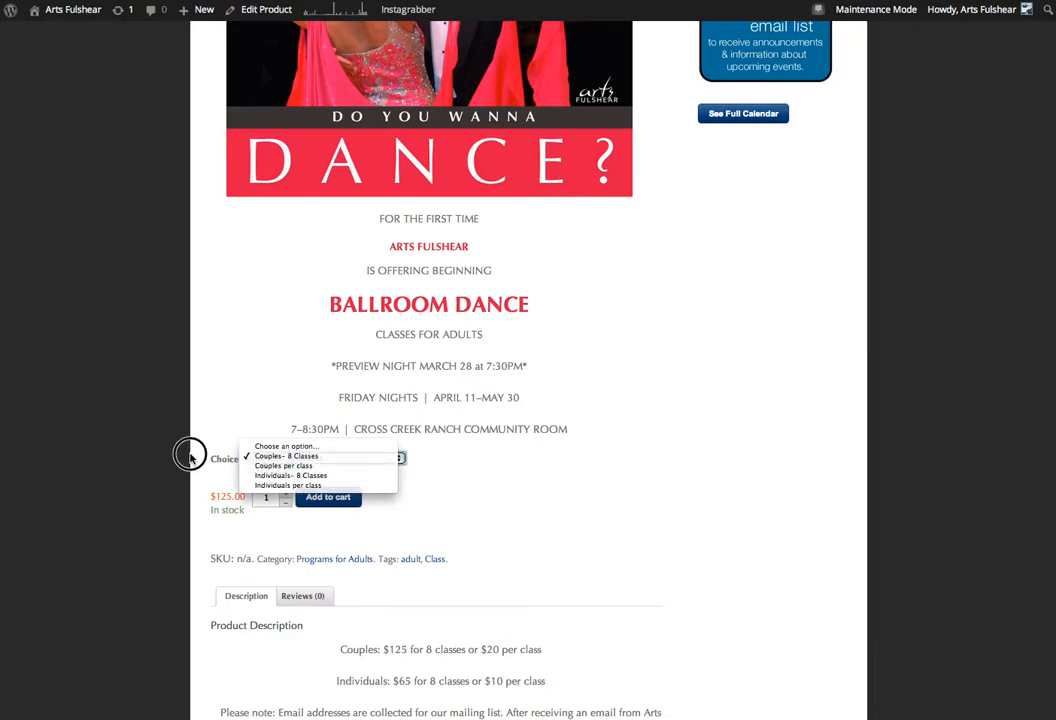
{"action": "left_click", "coordinate": [308, 459]}
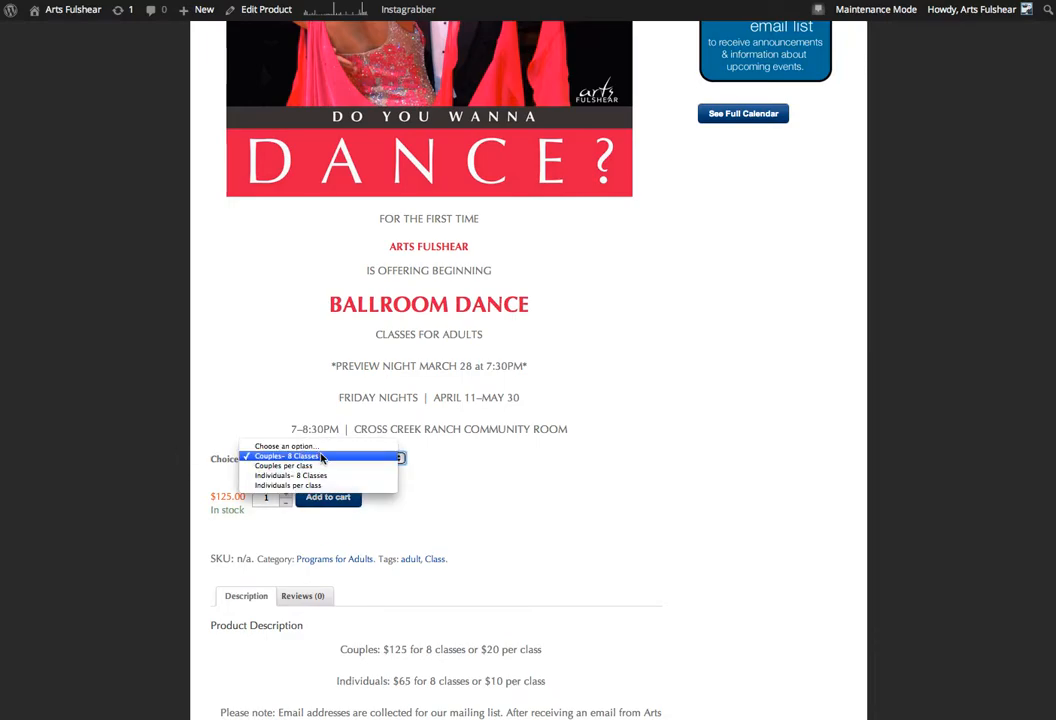
{"action": "left_click", "coordinate": [155, 429]}
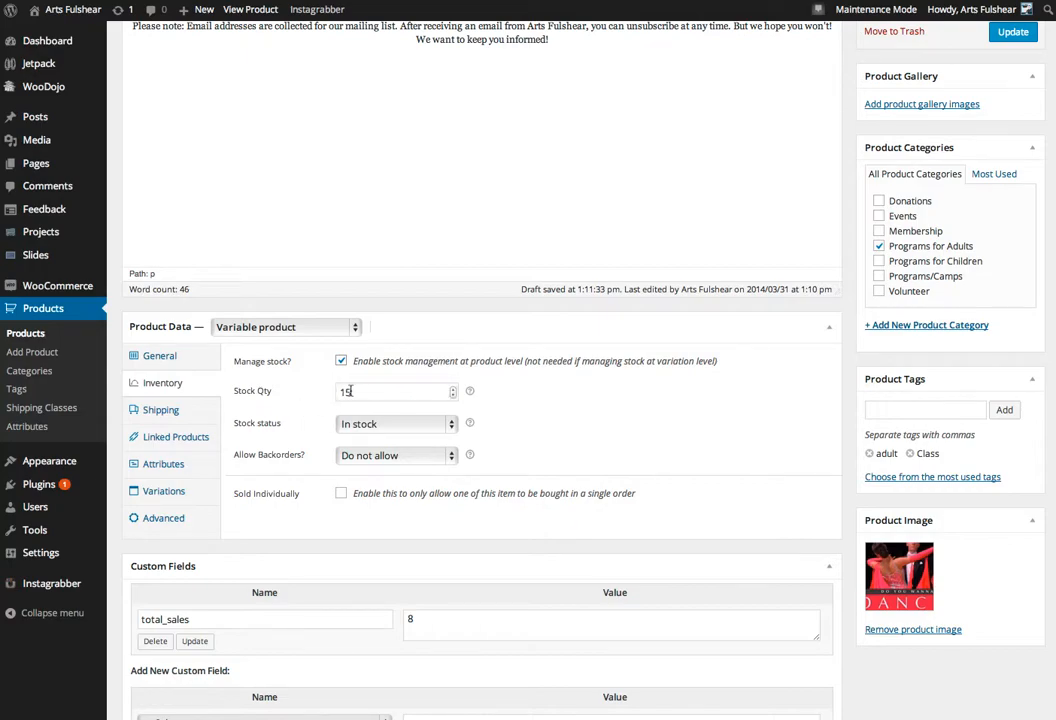
- In the product editor, review the Couples- 8 Classes variation details and the product's inventory settings
{"action": "left_click", "coordinate": [172, 491]}
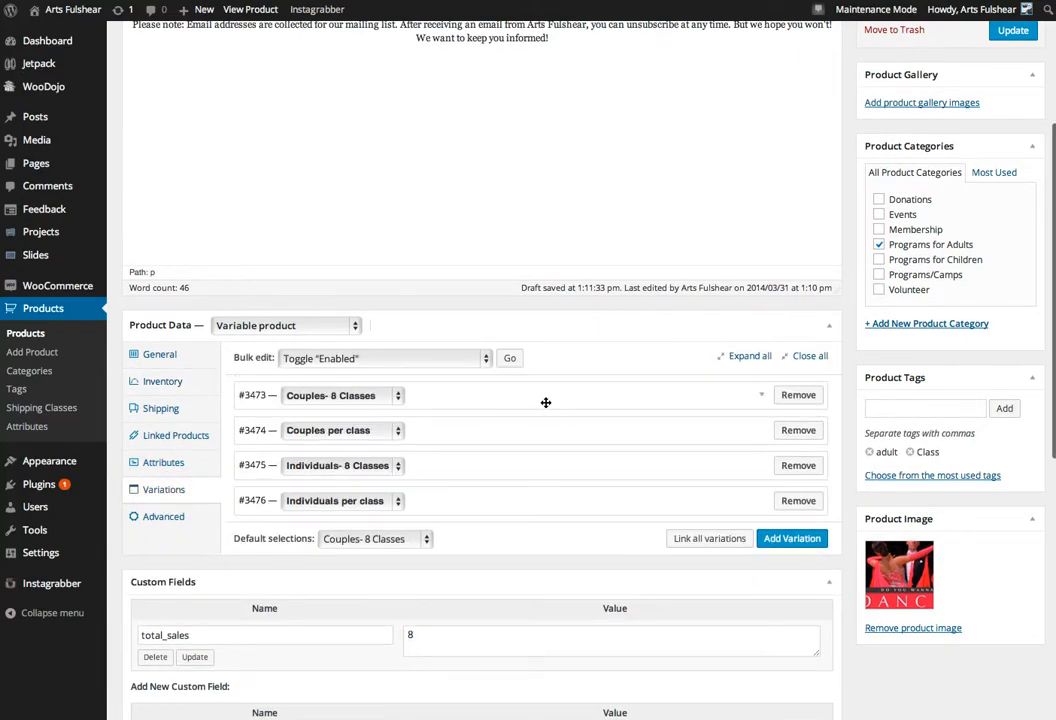
{"action": "left_click", "coordinate": [762, 396]}
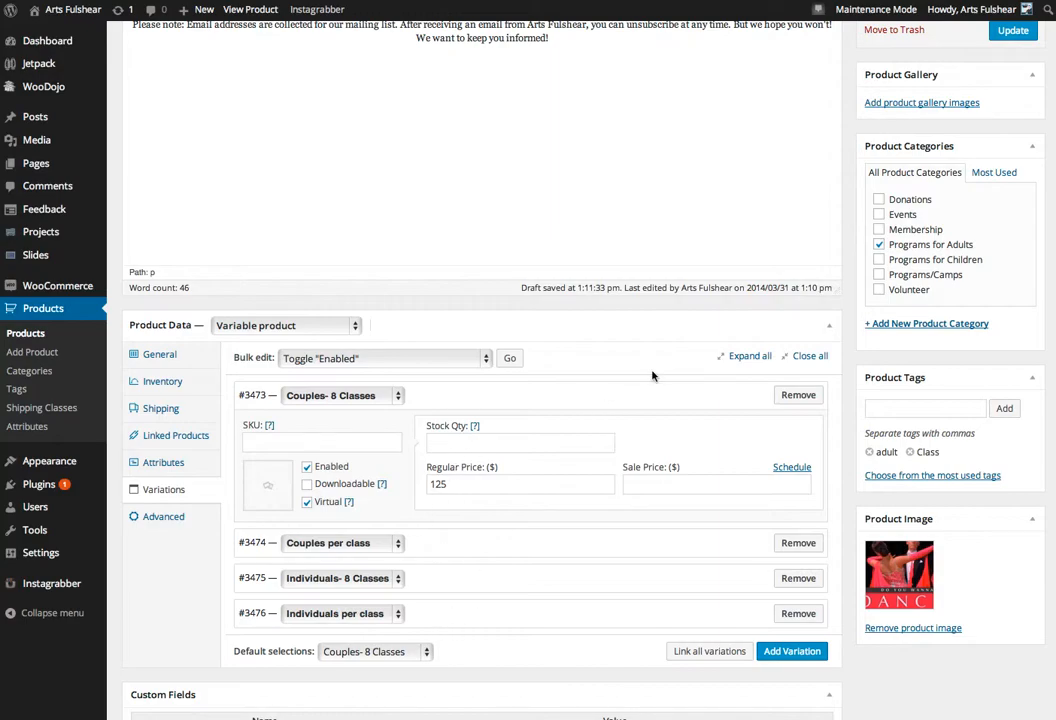
{"action": "left_click", "coordinate": [760, 402]}
{"action": "left_click", "coordinate": [165, 382]}
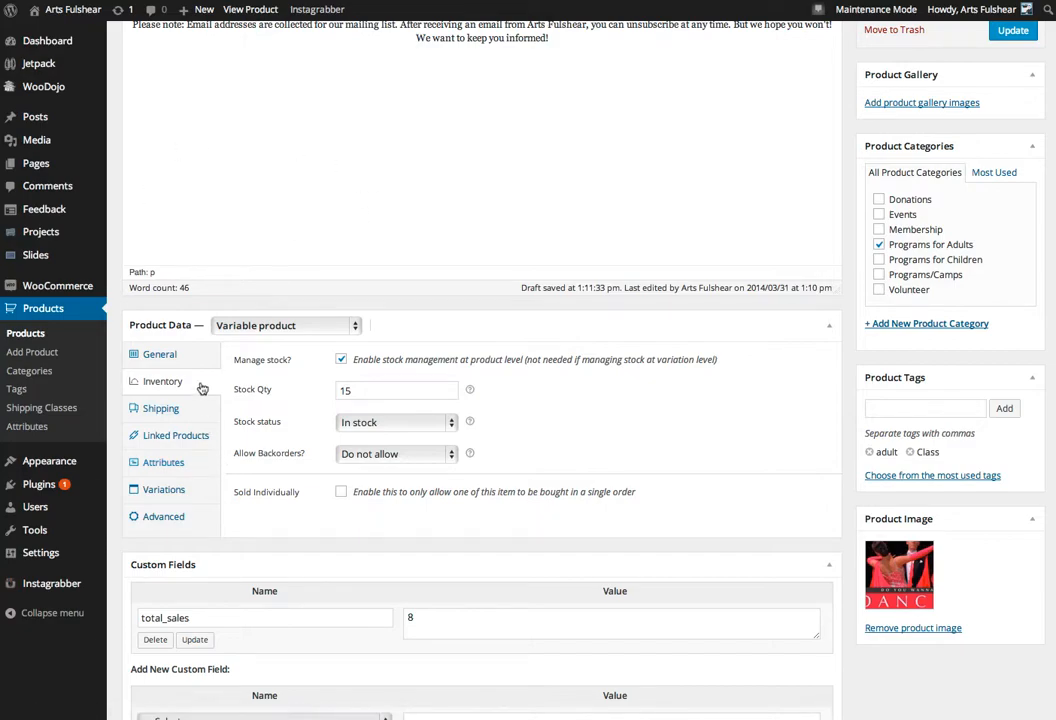
{"action": "left_click", "coordinate": [196, 492]}
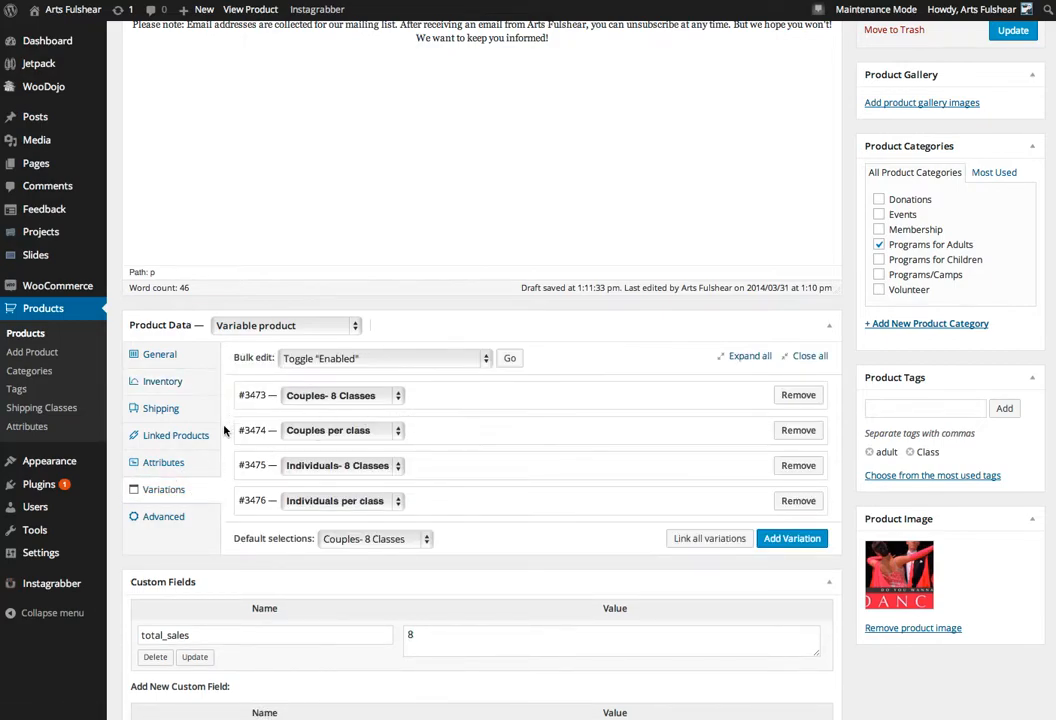
- In the product's Choice attribute values, add the price prefix "$125: " before Couples- 8 Classes
{"action": "left_click", "coordinate": [198, 468]}
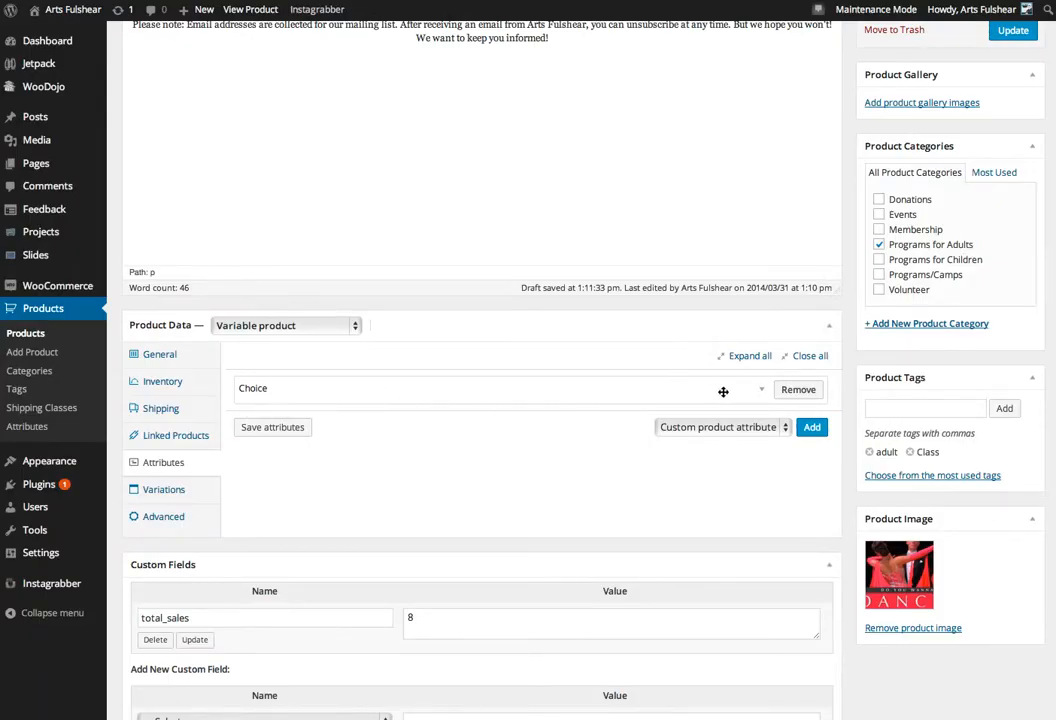
{"action": "left_click", "coordinate": [758, 392]}
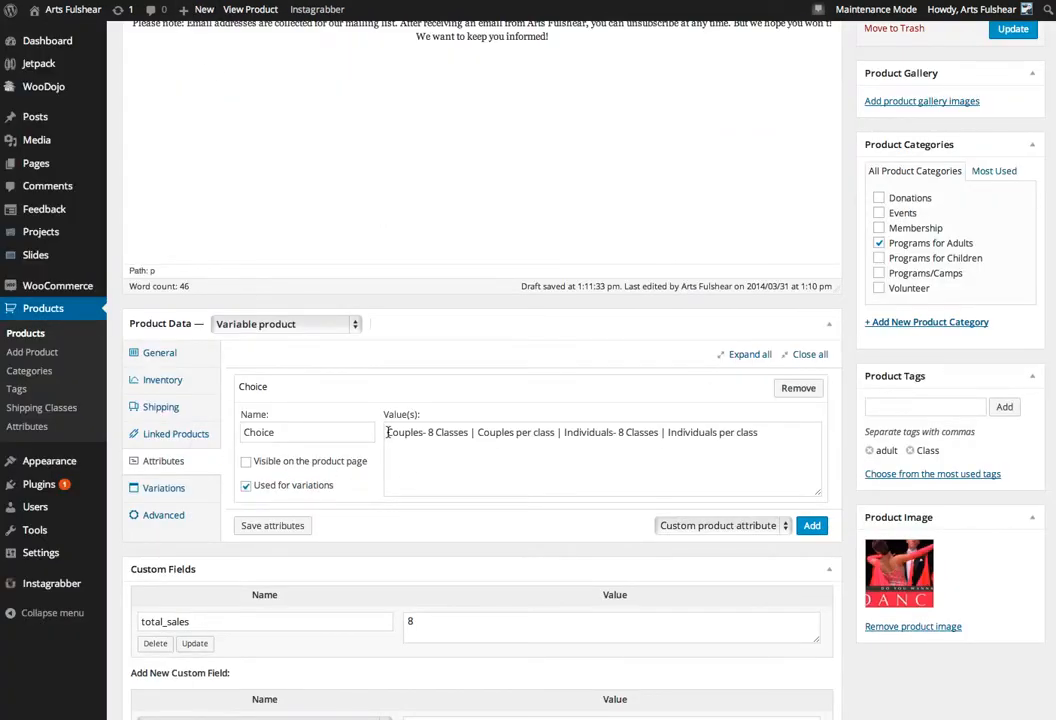
{"action": "left_click", "coordinate": [387, 432]}
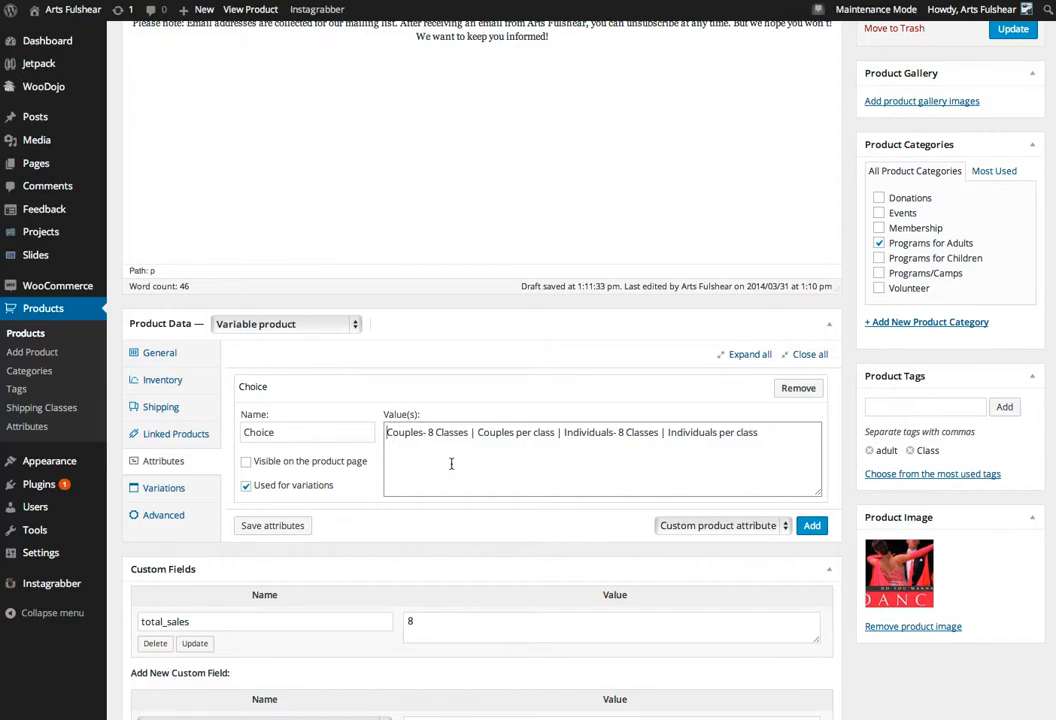
{"action": "type", "text": "$1"}
{"action": "type", "text": "245"}
{"action": "key", "text": "BackSpace"}
{"action": "key", "text": "BackSpace"}
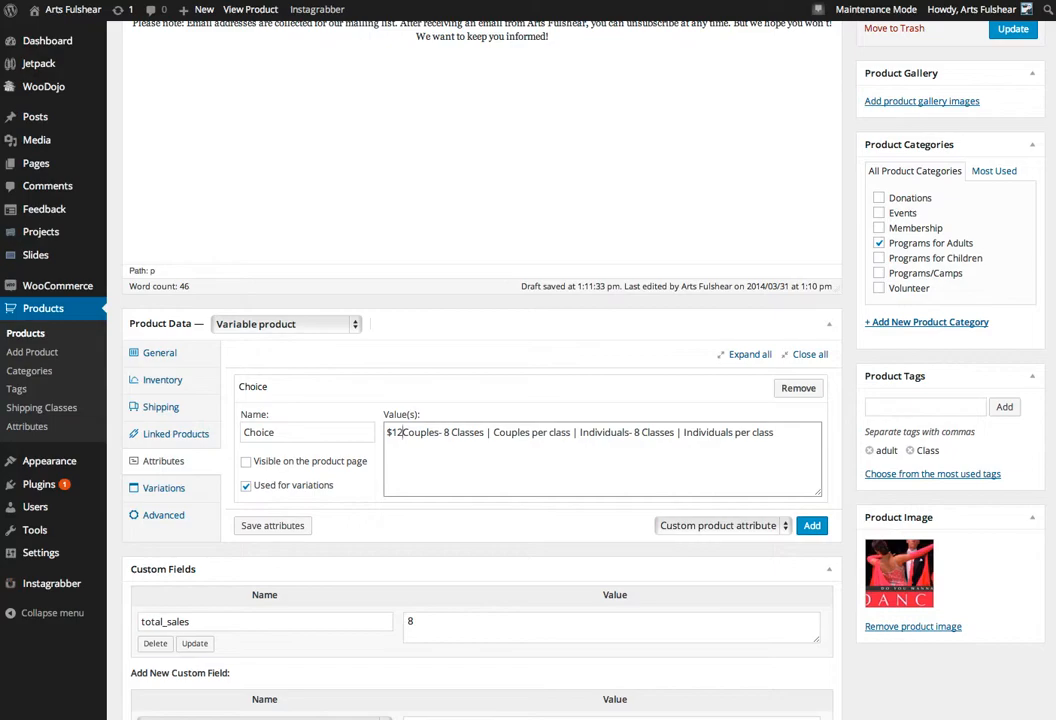
{"action": "type", "text": "5"}
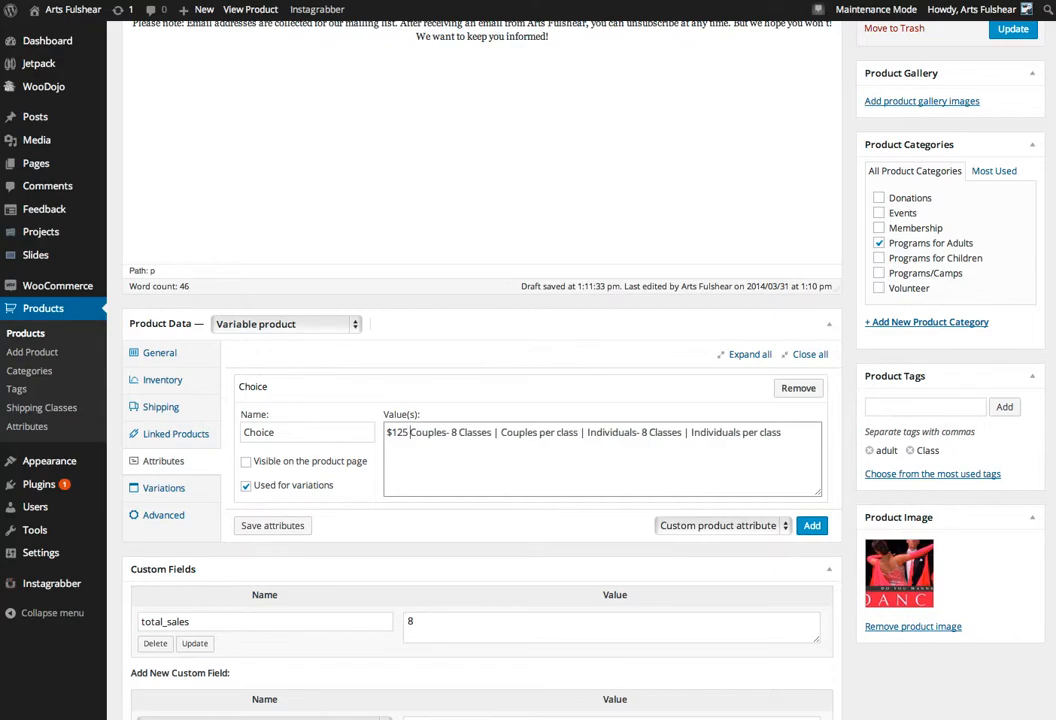
{"action": "key", "text": "BackSpace"}
{"action": "type", "text": ":"}
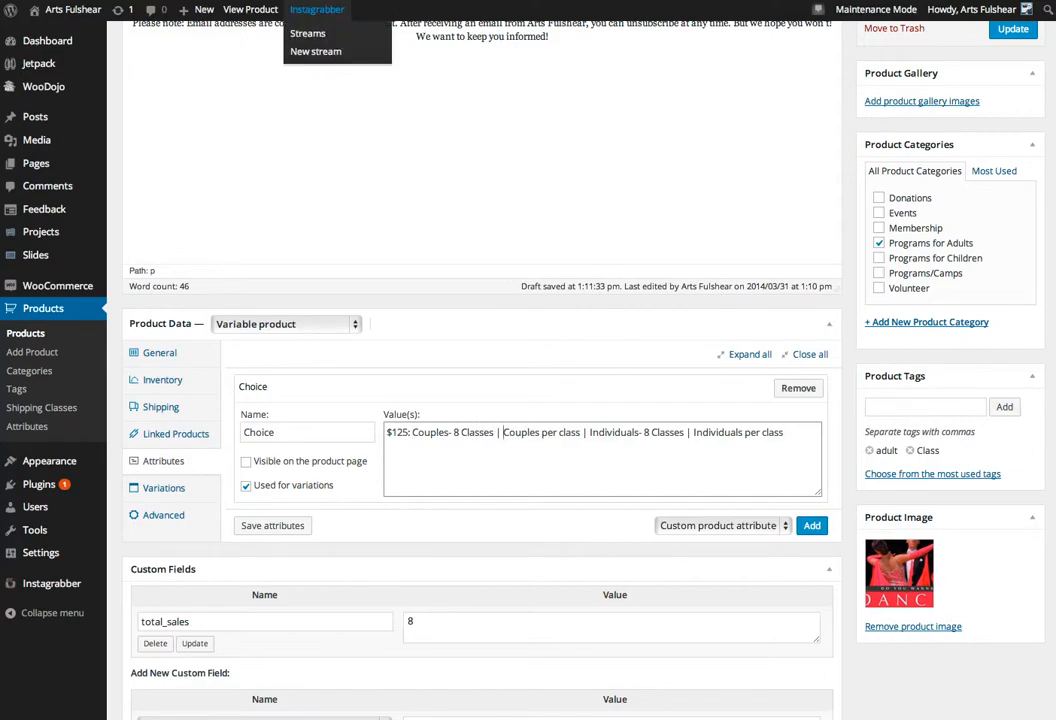
- Check the Couples per class price on the product page and prefix that Choice value with "$20: "
{"action": "left_click", "coordinate": [250, 9]}
{"action": "left_click", "coordinate": [327, 455]}
{"action": "left_click", "coordinate": [248, 463]}
{"action": "left_click", "coordinate": [300, 1]}
{"action": "left_click", "coordinate": [503, 432]}
{"action": "type", "text": "$20:"}
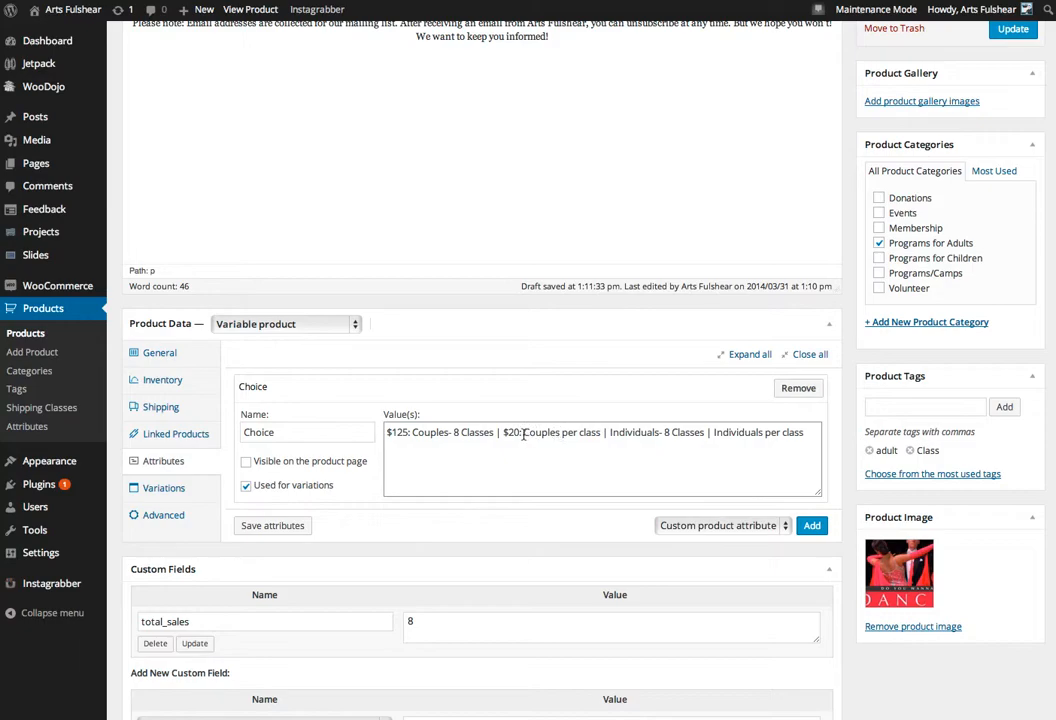
- Prefix the Choice value Individuals- 8 Classes with "$65: " and Individuals per class with "$10: "
{"action": "left_click", "coordinate": [610, 432]}
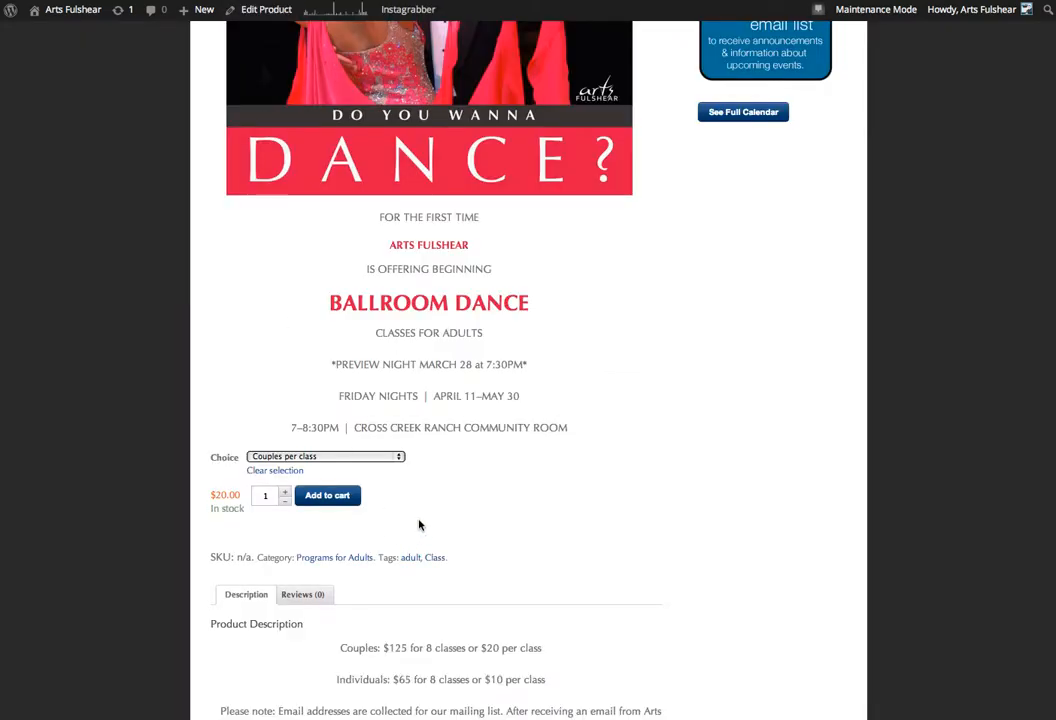
{"action": "left_click", "coordinate": [399, 456]}
{"action": "left_click", "coordinate": [360, 465]}
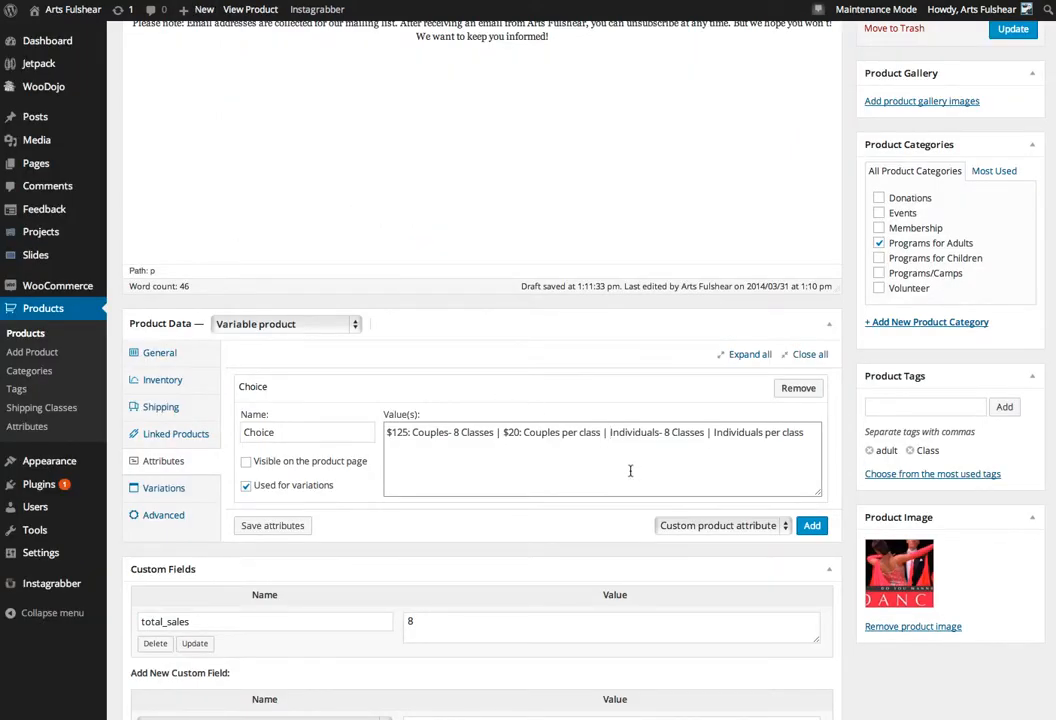
{"action": "type", "text": "$65:"}
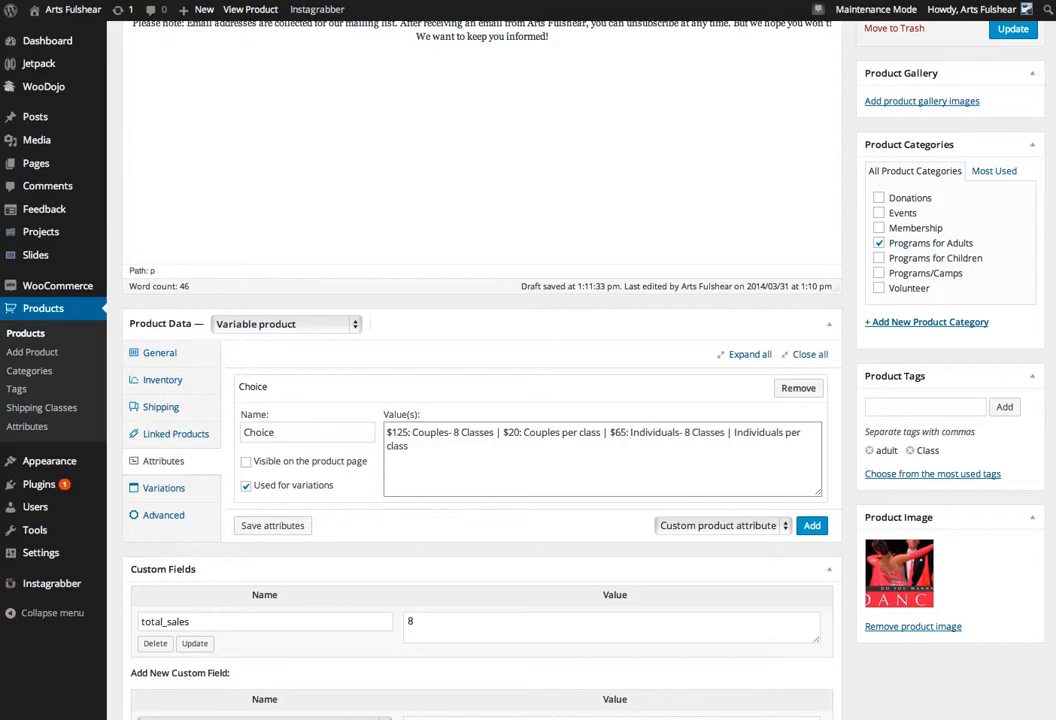
{"action": "left_click", "coordinate": [733, 432]}
{"action": "type", "text": "$10:"}
- Remove the spaces around the pipe separators between the Choice attribute values
{"action": "key", "text": "BackSpace"}
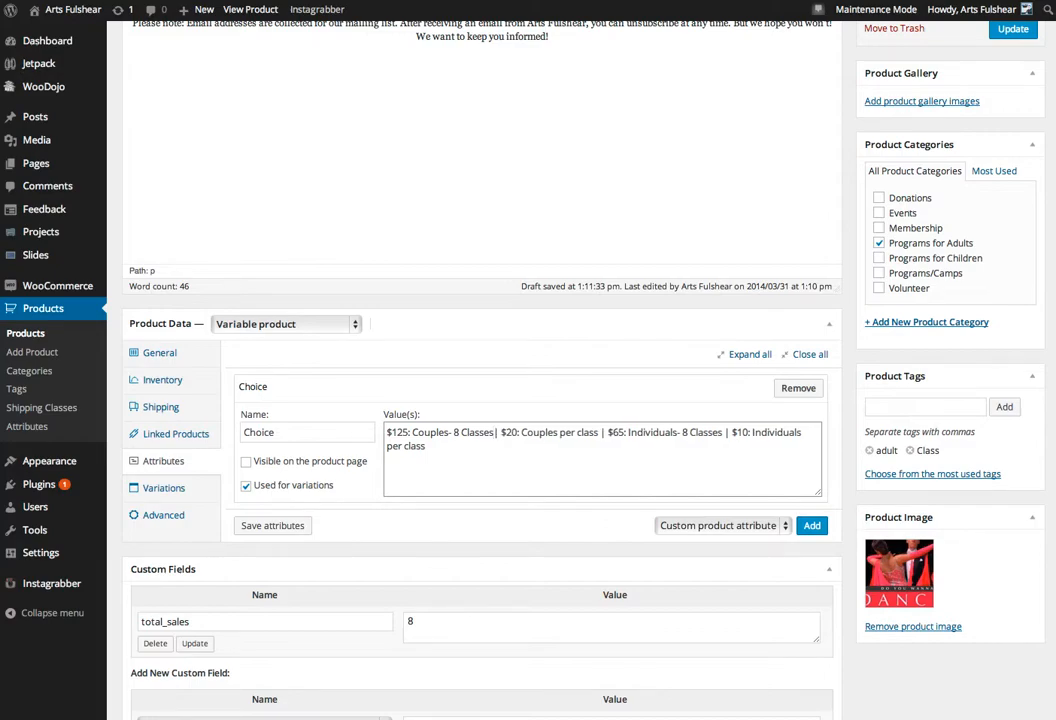
{"action": "key", "text": "BackSpace"}
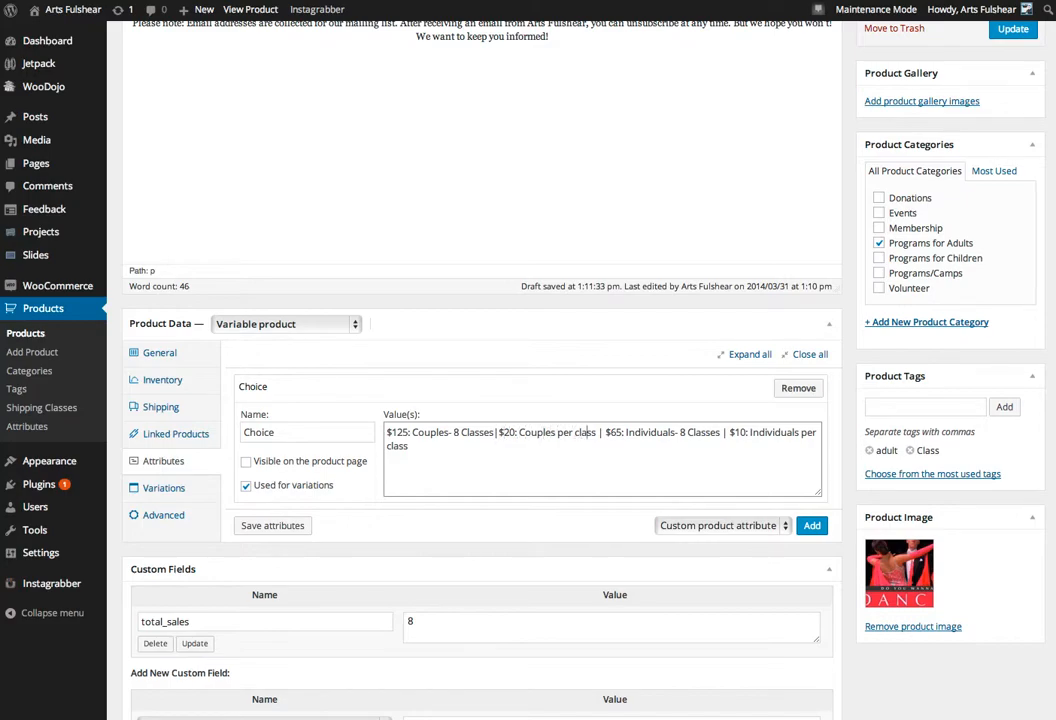
{"action": "key", "text": "BackSpace"}
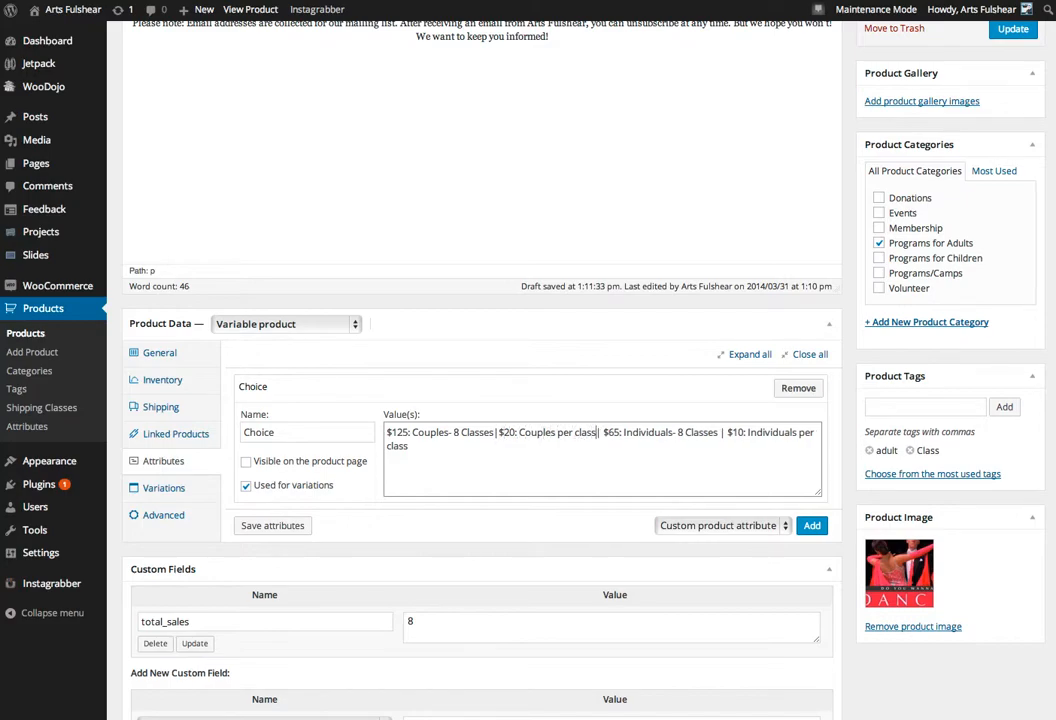
{"action": "key", "text": "BackSpace"}
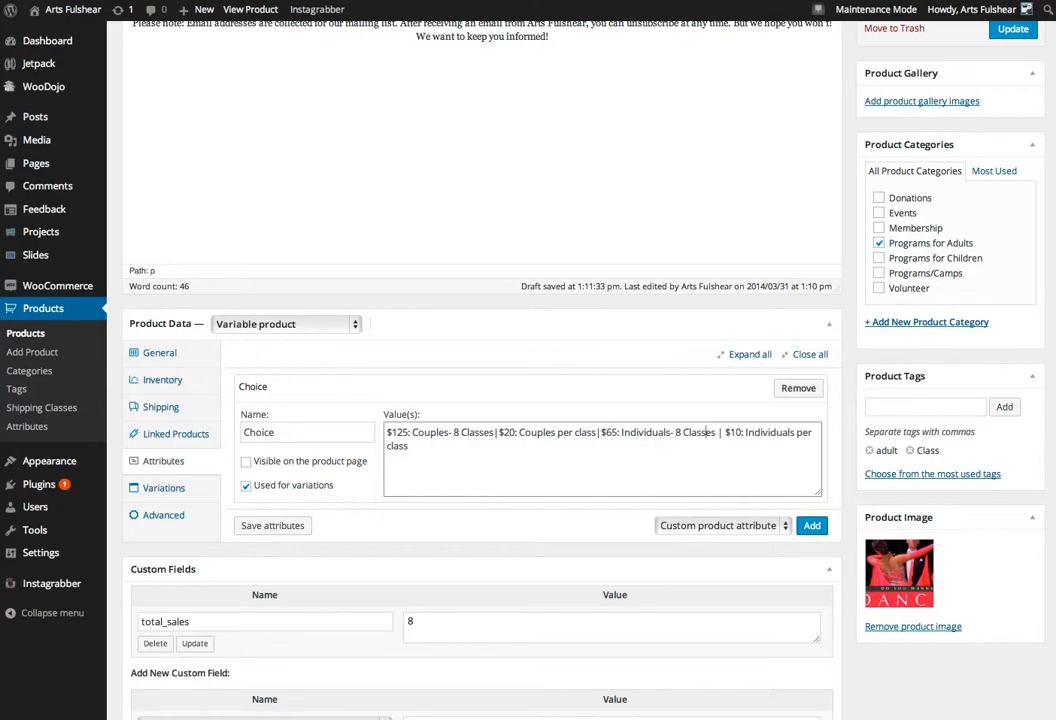
{"action": "key", "text": "Delete"}
{"action": "key", "text": "BackSpace"}
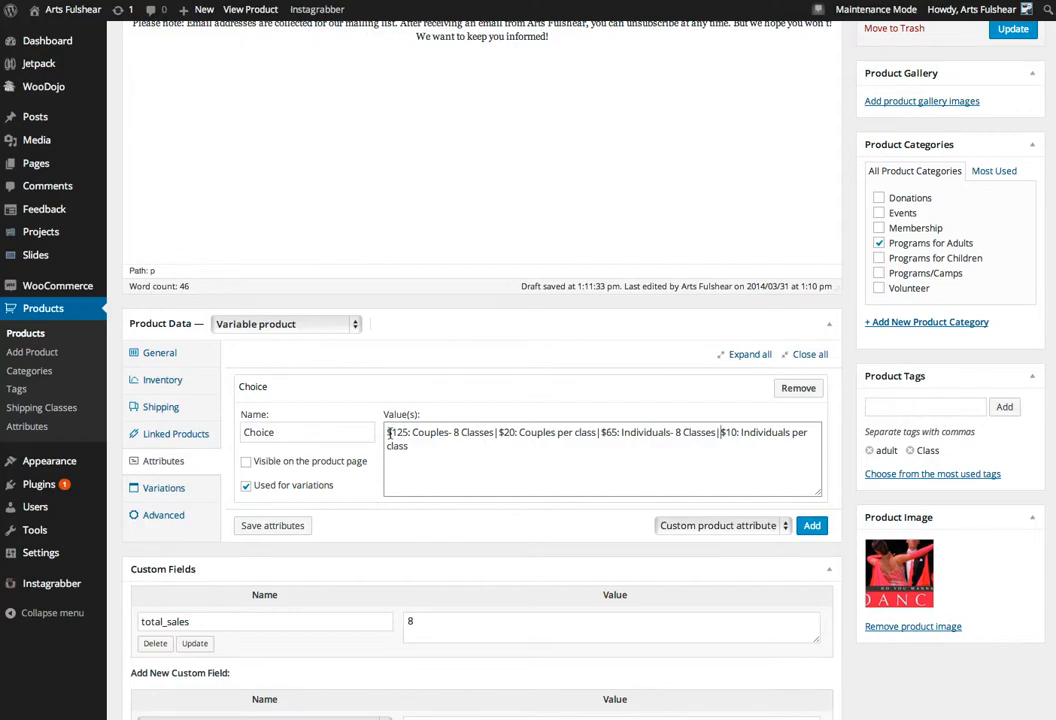
- Insert the Choice value "$65: Couples- 4 Classes" after the Couples- 8 Classes value and save the attributes
{"action": "left_click", "coordinate": [495, 432]}
{"action": "type", "text": "$65"}
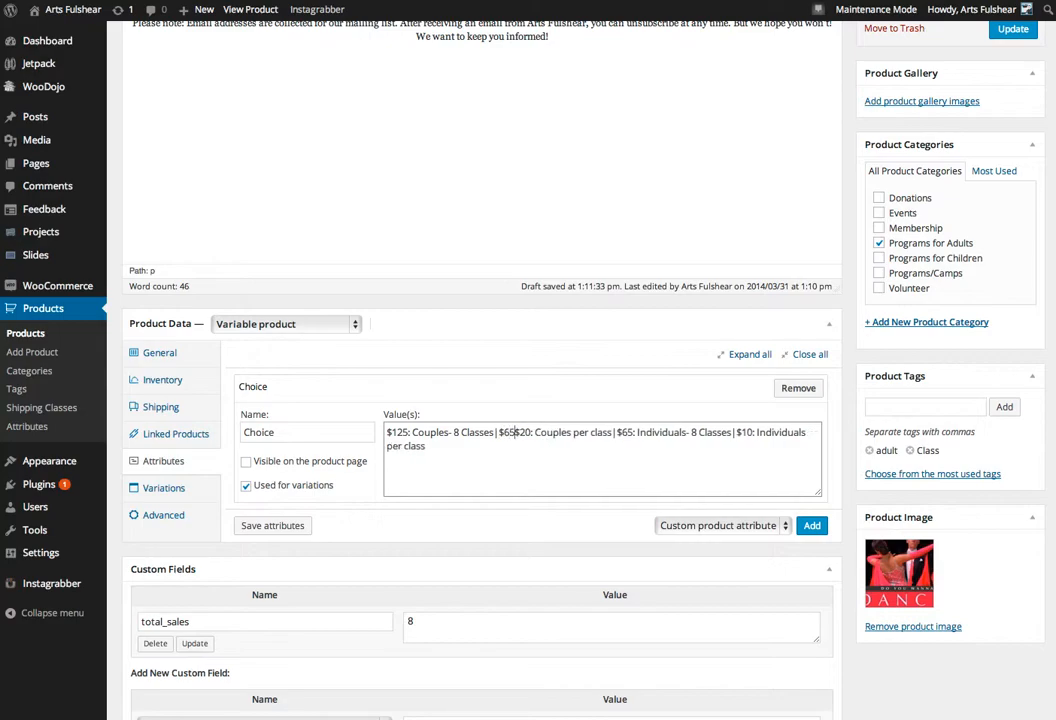
{"action": "type", "text": ": Couples"}
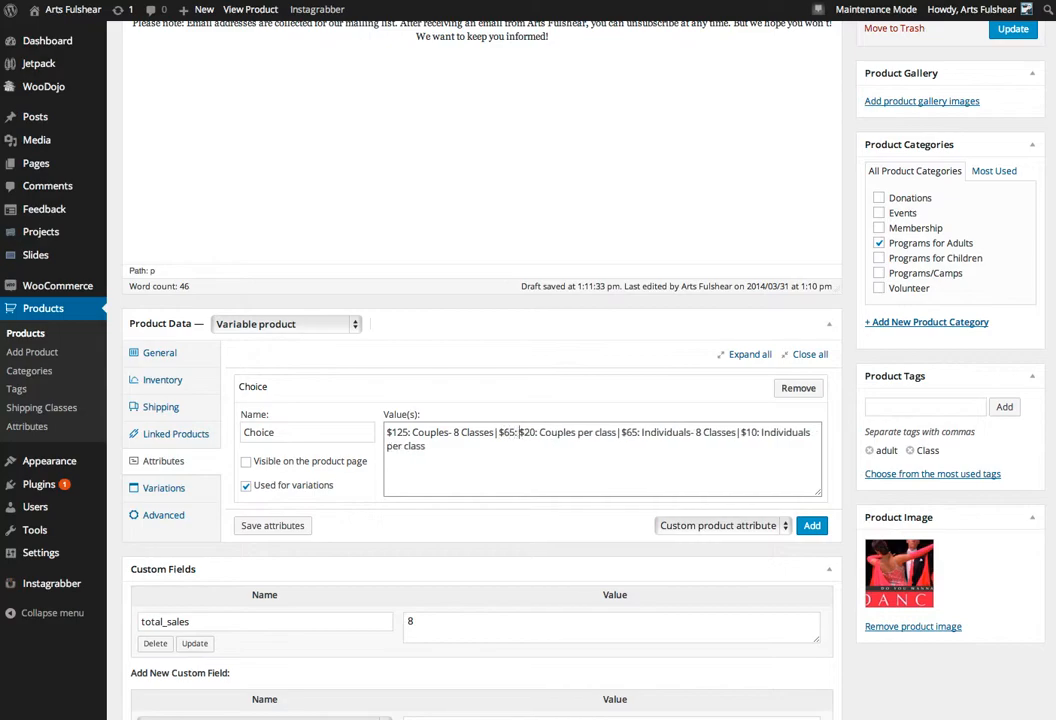
{"action": "type", "text": "- 4"}
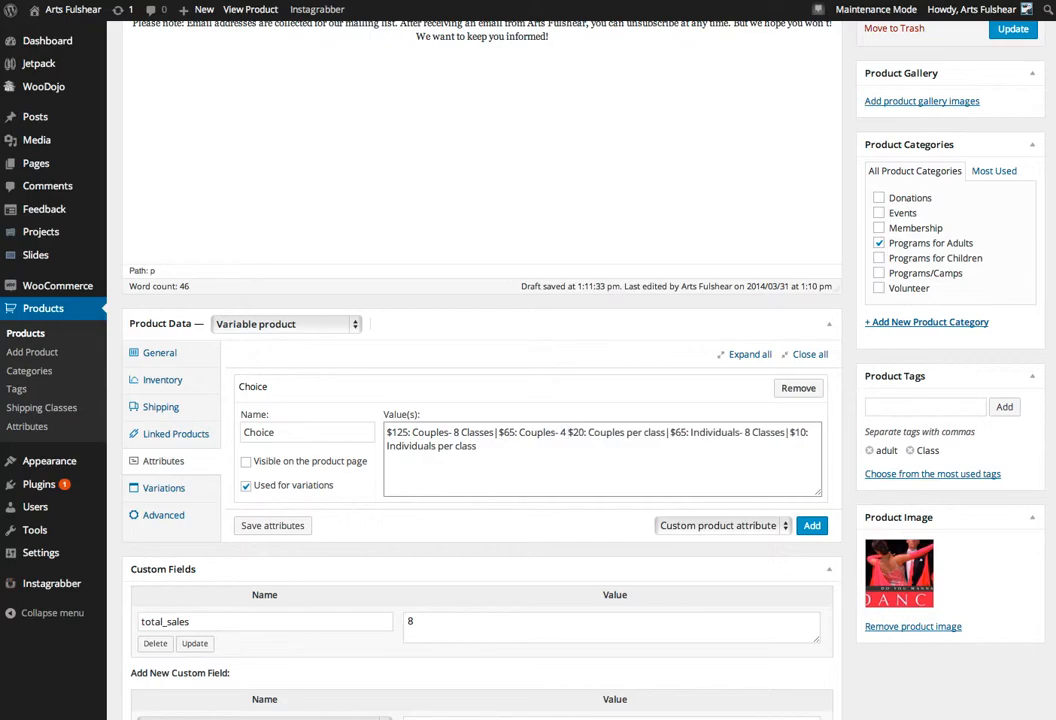
{"action": "type", "text": " Classes"}
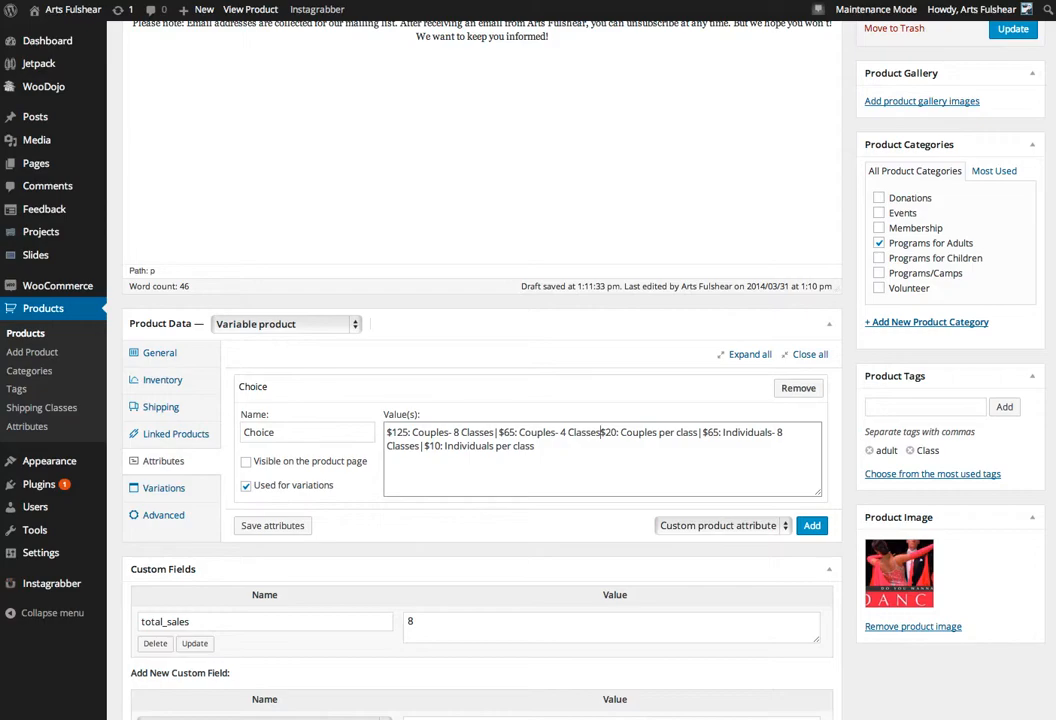
{"action": "type", "text": "|"}
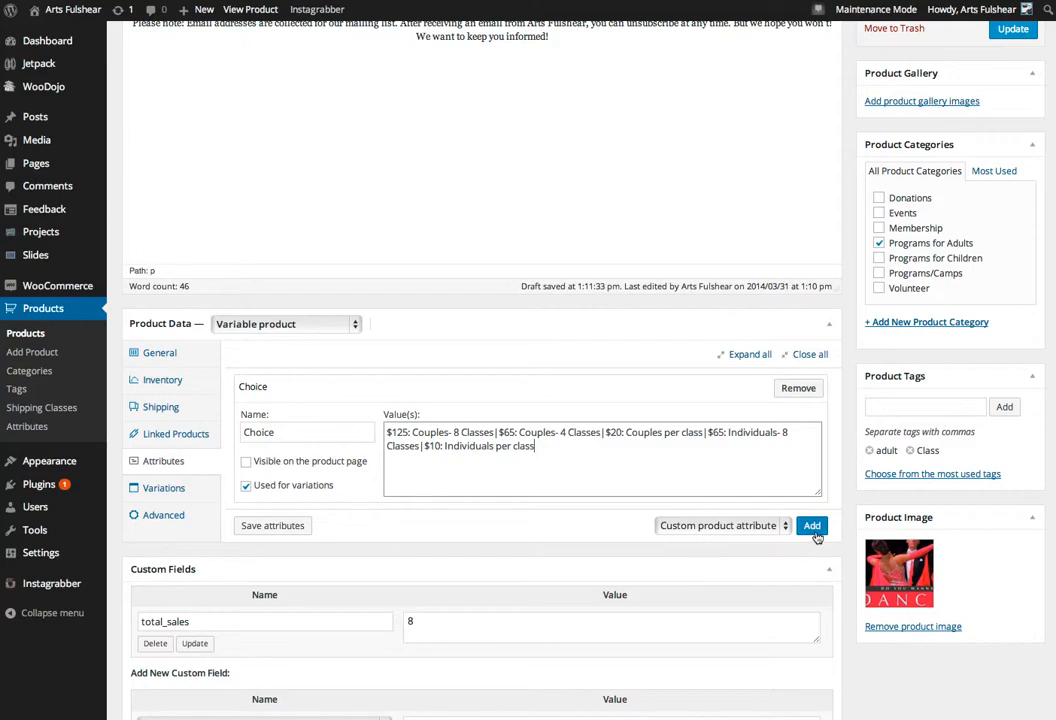
{"action": "left_click", "coordinate": [279, 525]}
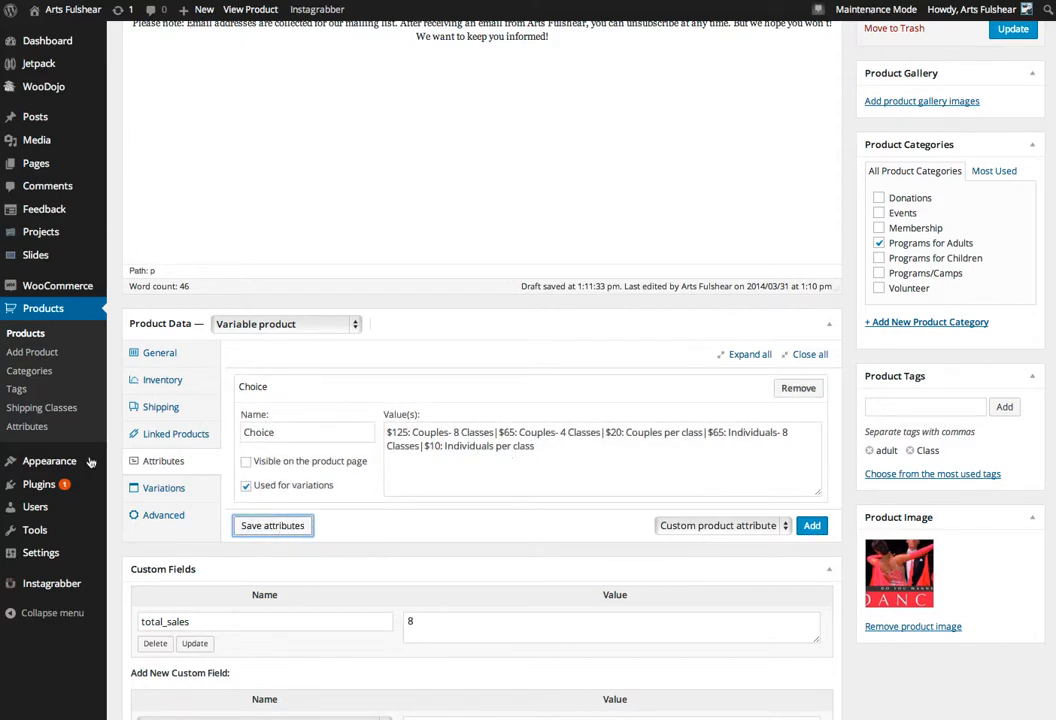
- In the product variations, assign "$125: Couples- 8 Classes" to the variation priced 125 and "$20: Couples per class" to the one priced 20
{"action": "left_click", "coordinate": [176, 489]}
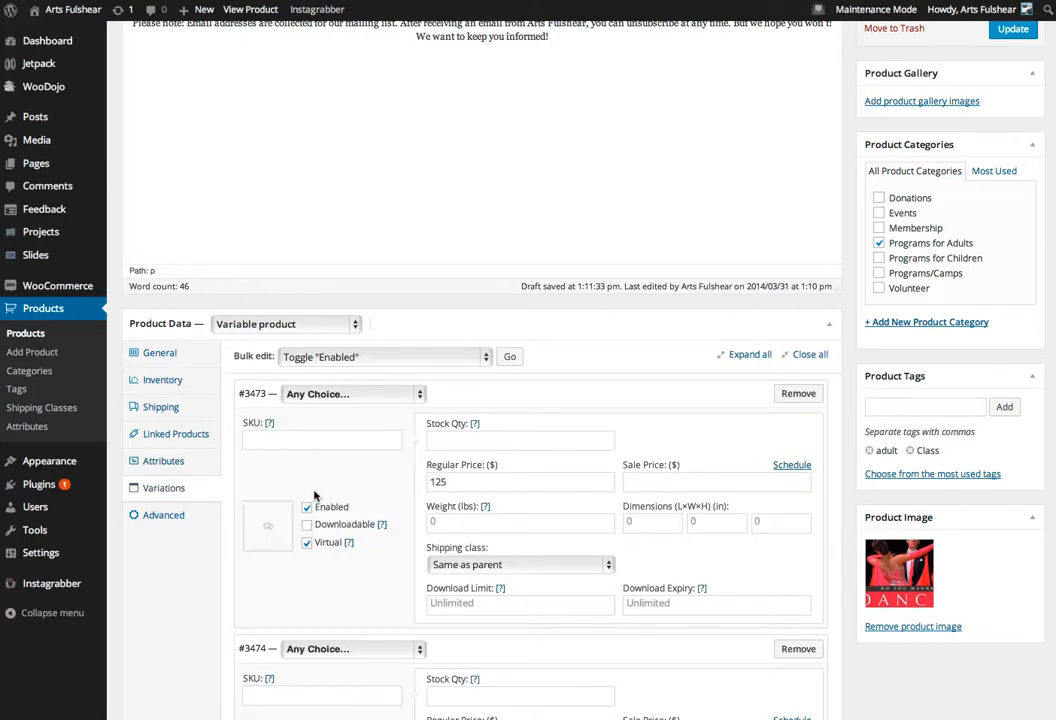
{"action": "scroll", "coordinate": [705, 405], "scroll_direction": "down", "scroll_amount": 5}
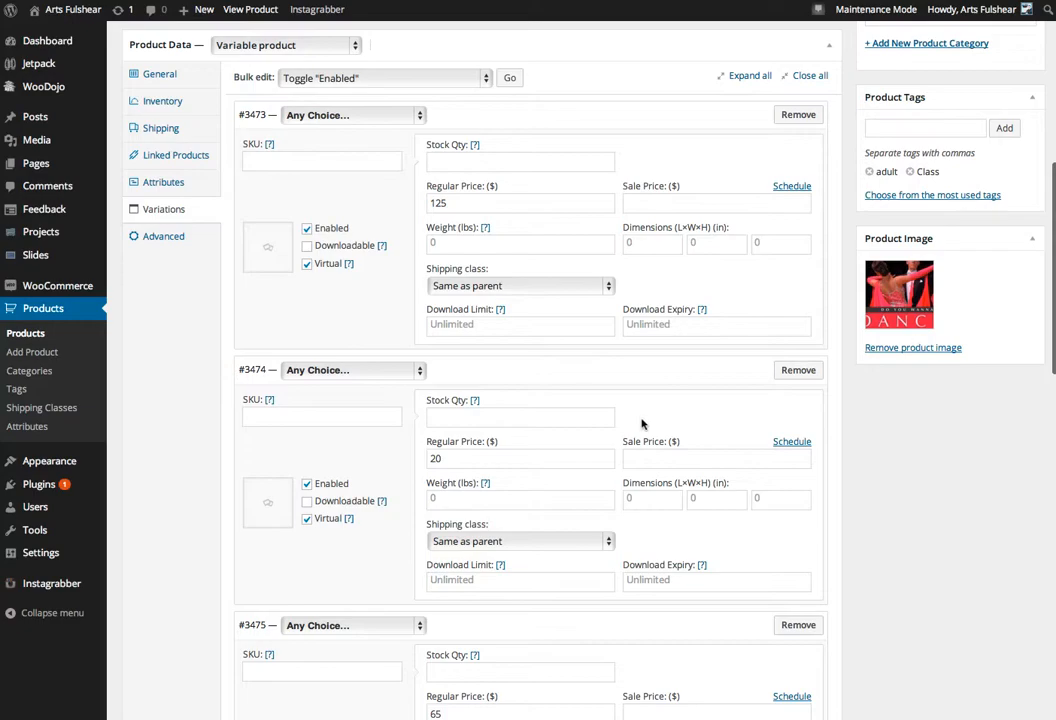
{"action": "scroll", "coordinate": [645, 428], "scroll_direction": "up", "scroll_amount": 1}
{"action": "scroll", "coordinate": [645, 428], "scroll_direction": "down", "scroll_amount": 5}
{"action": "scroll", "coordinate": [646, 423], "scroll_direction": "up", "scroll_amount": 3}
{"action": "scroll", "coordinate": [645, 424], "scroll_direction": "up", "scroll_amount": 5}
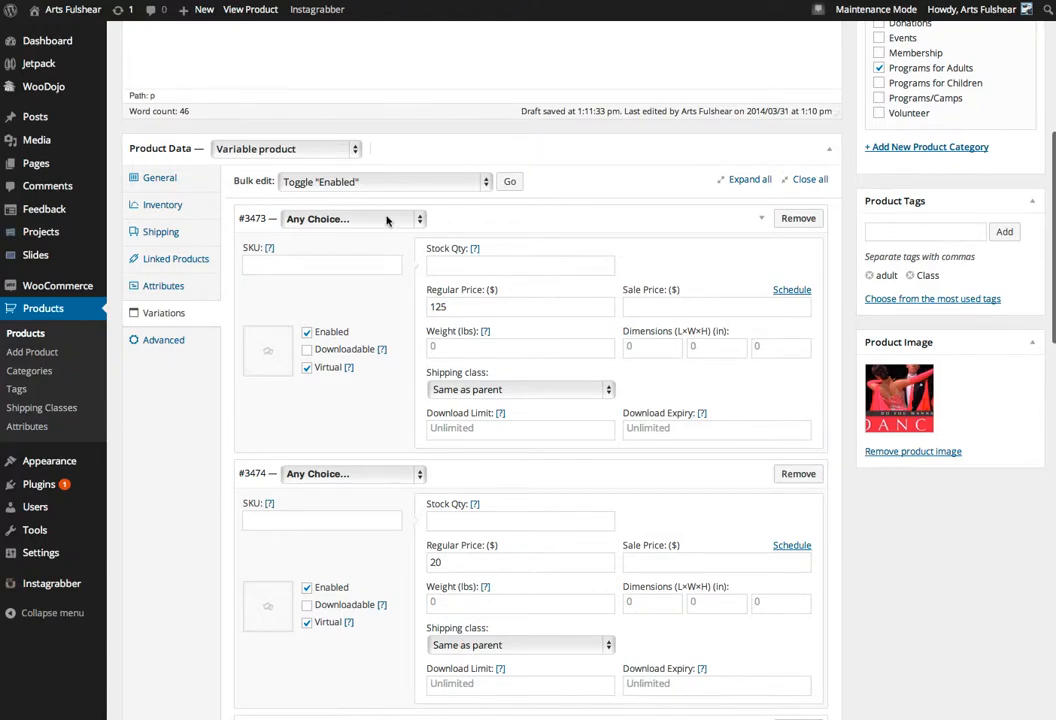
{"action": "left_click", "coordinate": [391, 219]}
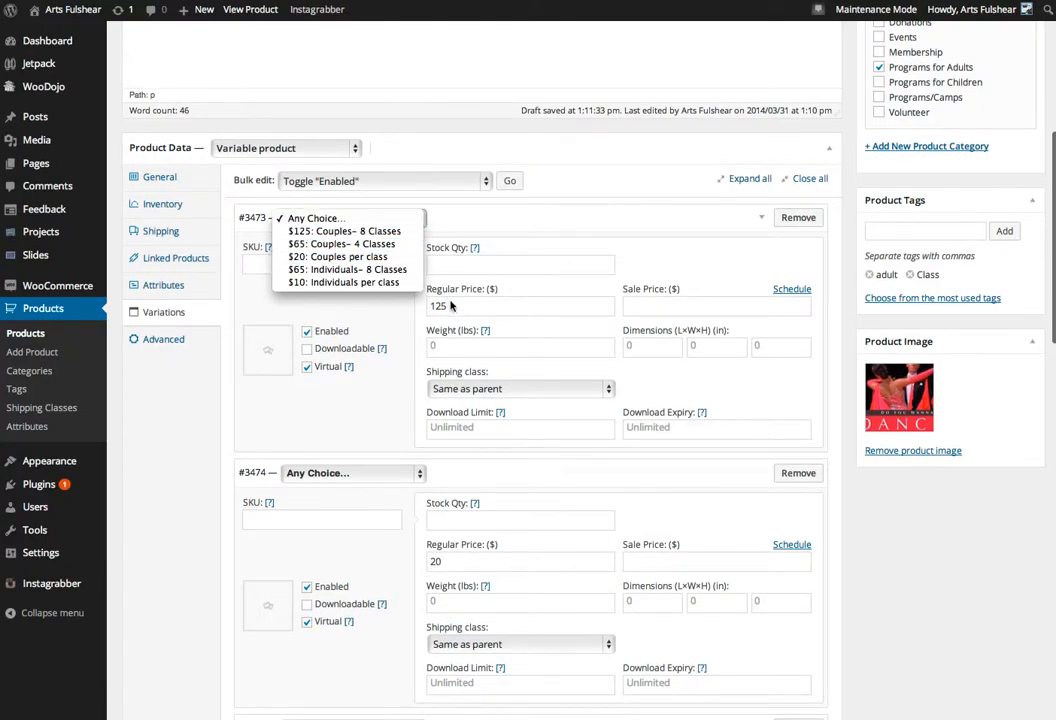
{"action": "left_click", "coordinate": [352, 231]}
{"action": "scroll", "coordinate": [436, 305], "scroll_direction": "down", "scroll_amount": 3}
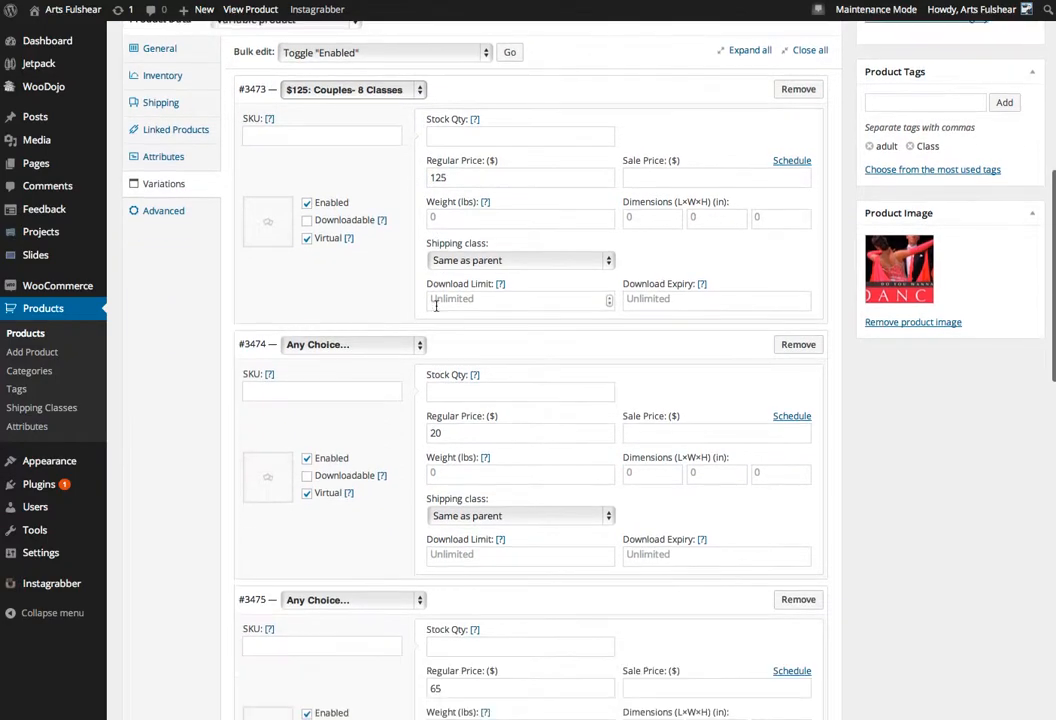
{"action": "left_click", "coordinate": [390, 346]}
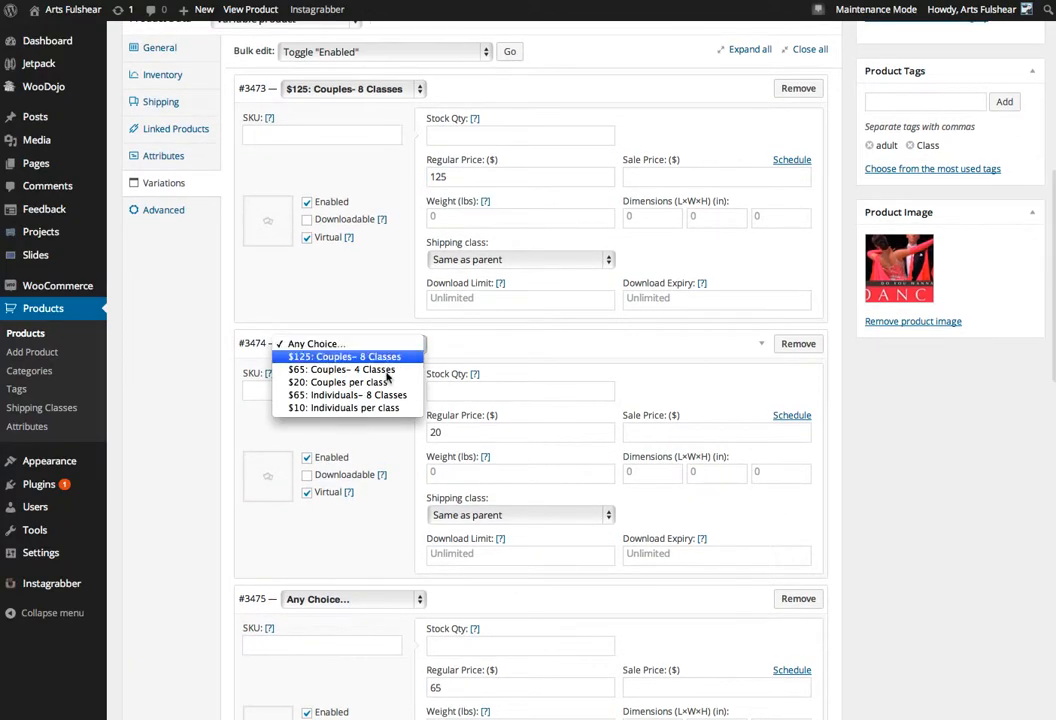
{"action": "left_click", "coordinate": [384, 382]}
- Assign "$65: Individuals- 8 Classes" to the variation priced 65 and "$10: Individuals per class" to the one priced 10
{"action": "scroll", "coordinate": [464, 424], "scroll_direction": "down", "scroll_amount": 7}
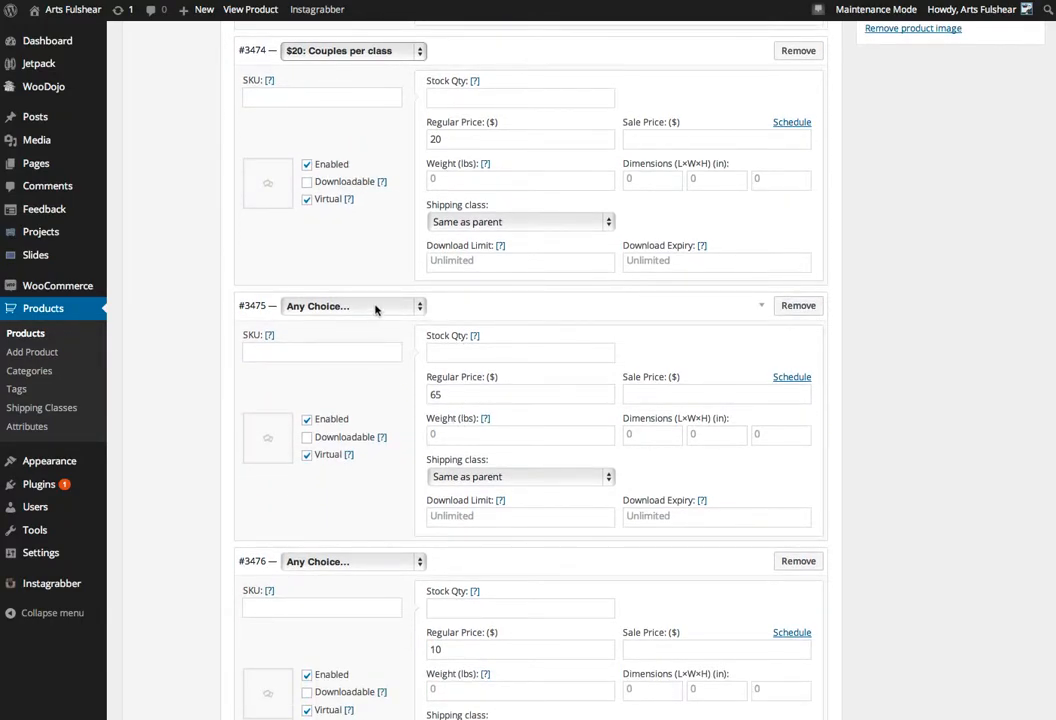
{"action": "scroll", "coordinate": [374, 307], "scroll_direction": "down", "scroll_amount": 8}
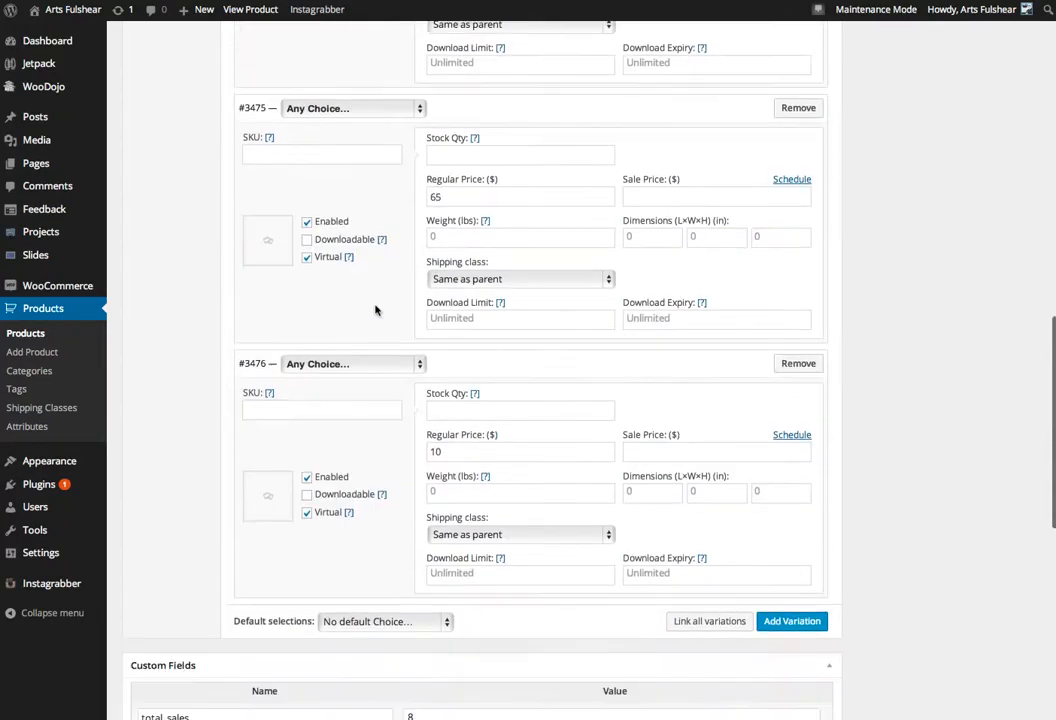
{"action": "scroll", "coordinate": [377, 307], "scroll_direction": "up", "scroll_amount": 6}
{"action": "left_click", "coordinate": [372, 176]}
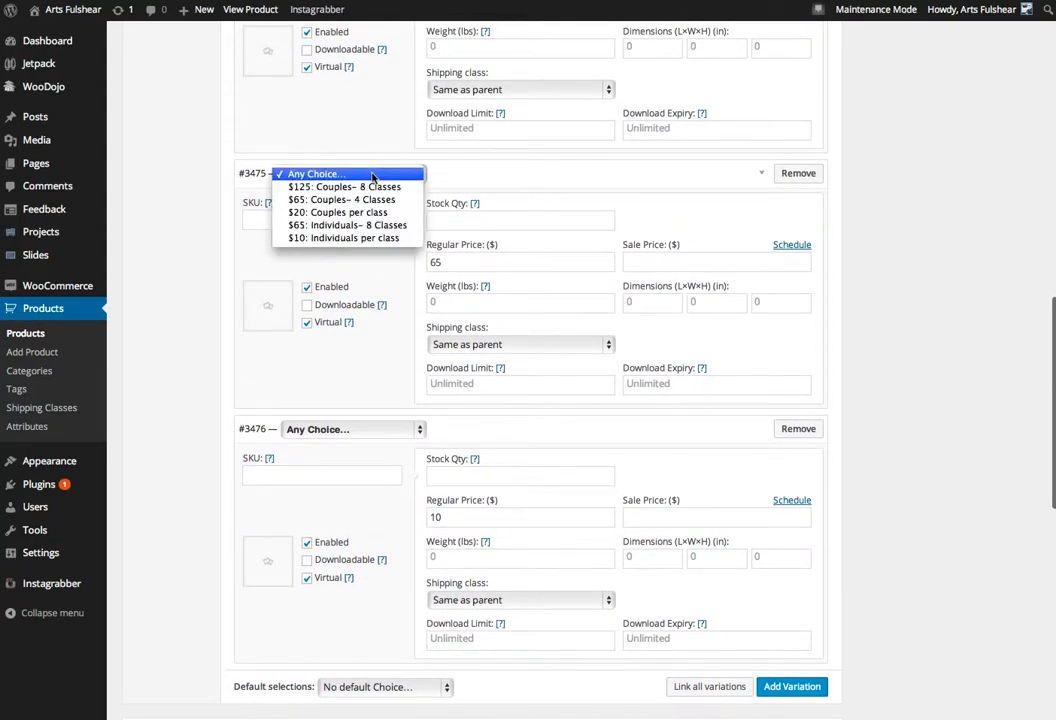
{"action": "left_click", "coordinate": [374, 232]}
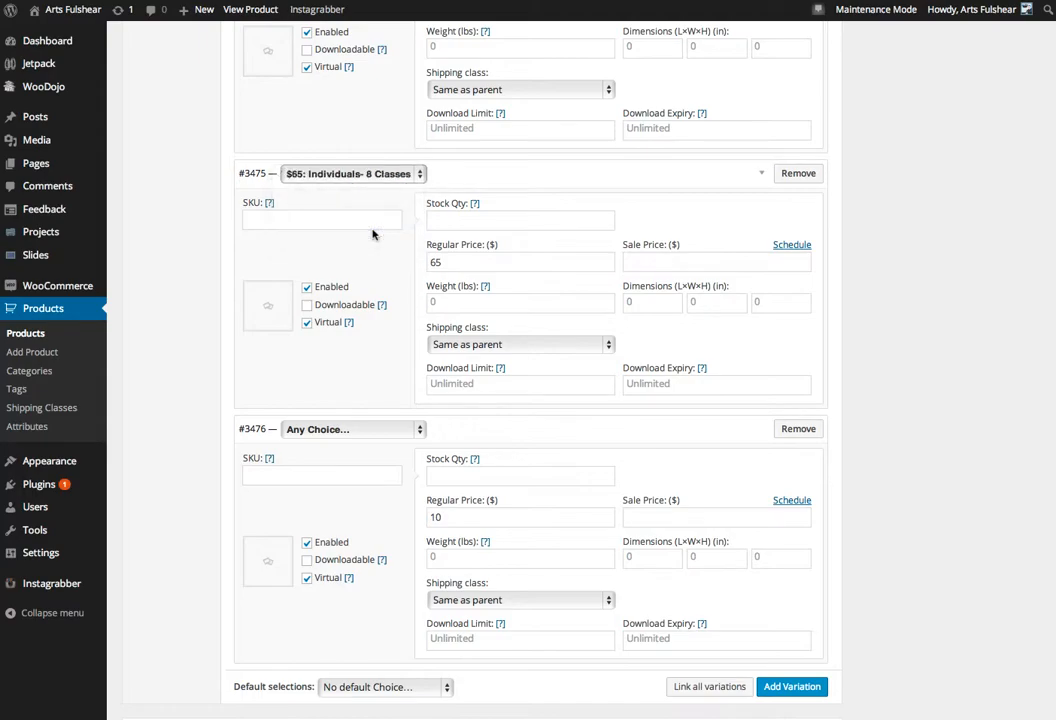
{"action": "left_click", "coordinate": [389, 430]}
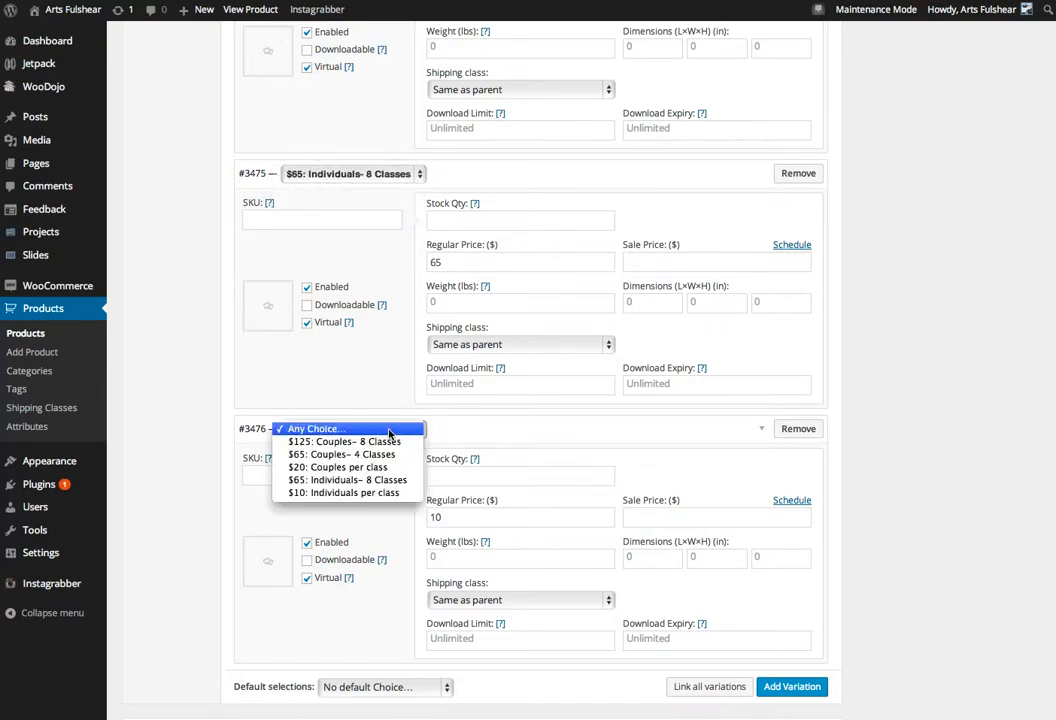
{"action": "left_click", "coordinate": [372, 492]}
- Add a virtual variation for "$65: Couples- 4 Classes" with a regular price of 65
{"action": "scroll", "coordinate": [382, 505], "scroll_direction": "down", "scroll_amount": 3}
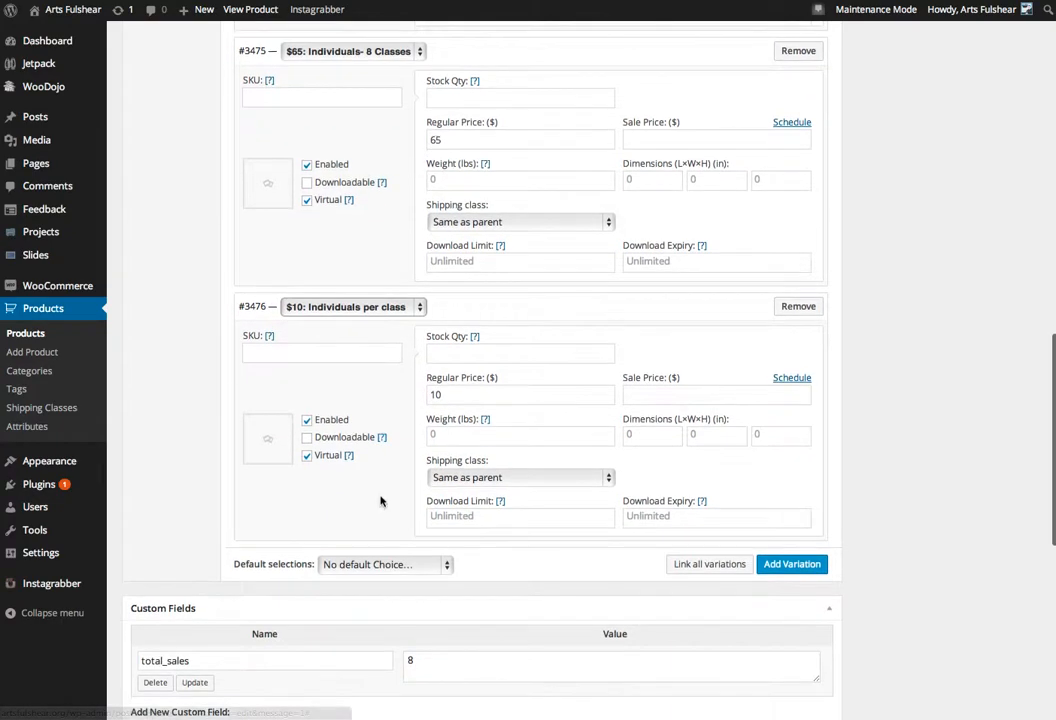
{"action": "left_click", "coordinate": [792, 564]}
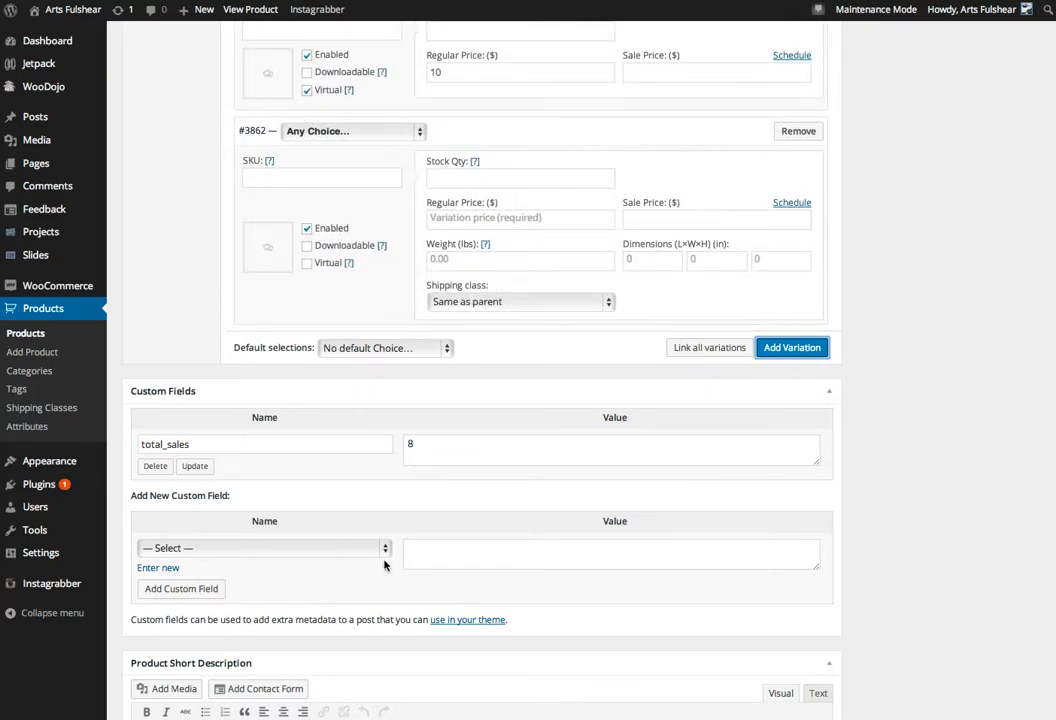
{"action": "left_click", "coordinate": [358, 337]}
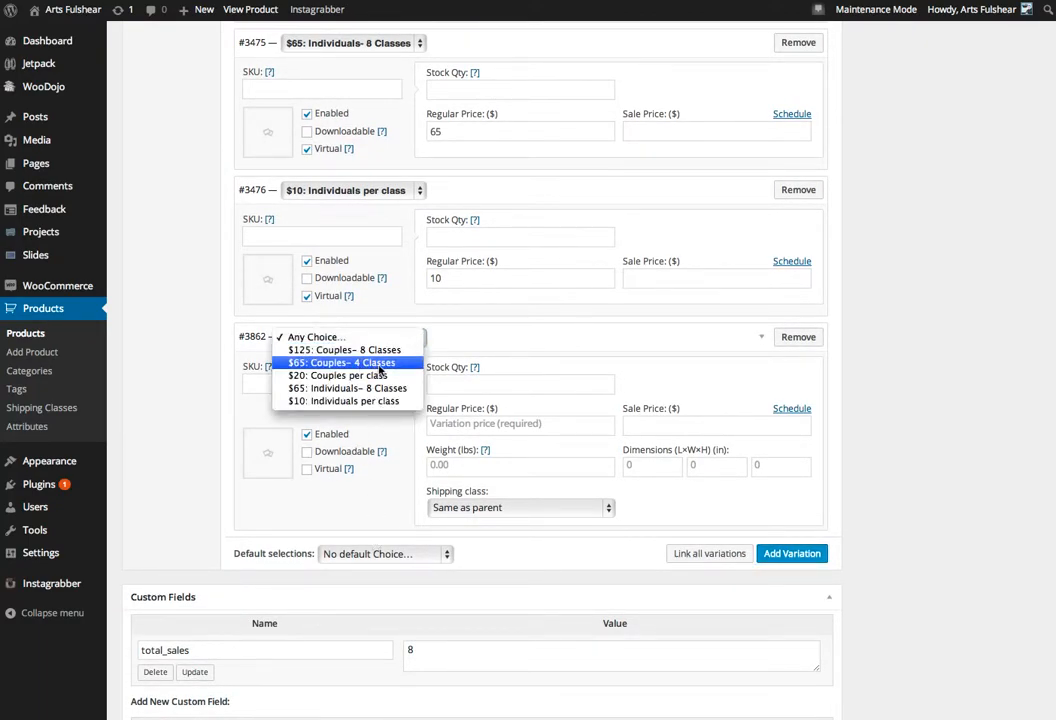
{"action": "left_click", "coordinate": [365, 362]}
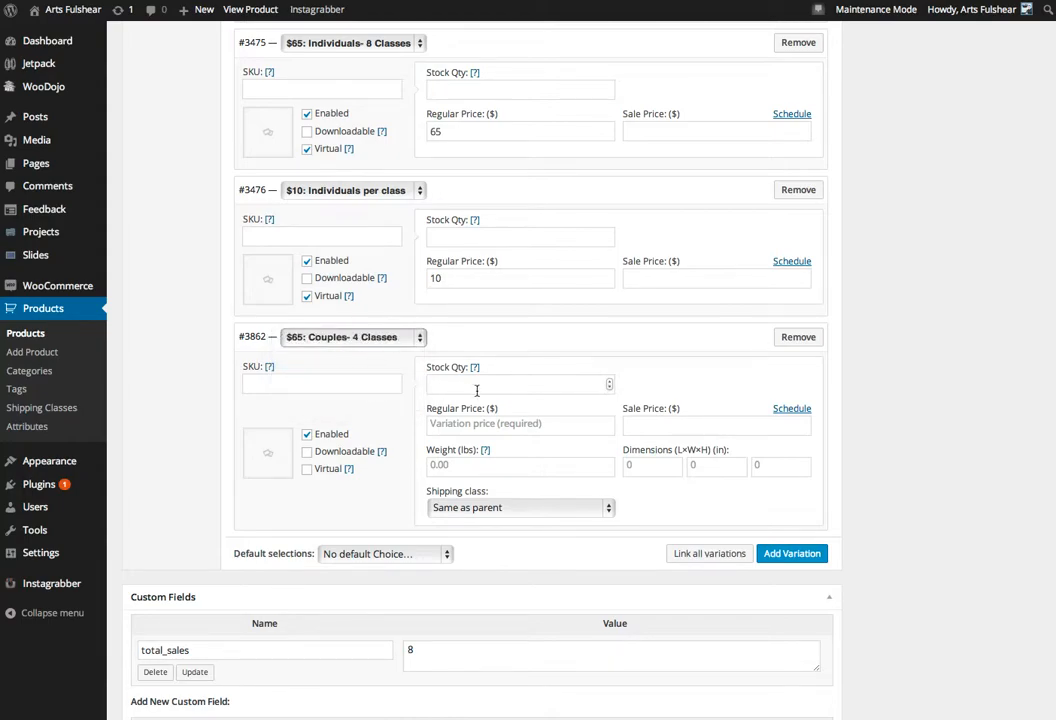
{"action": "left_click", "coordinate": [471, 424]}
{"action": "type", "text": "65"}
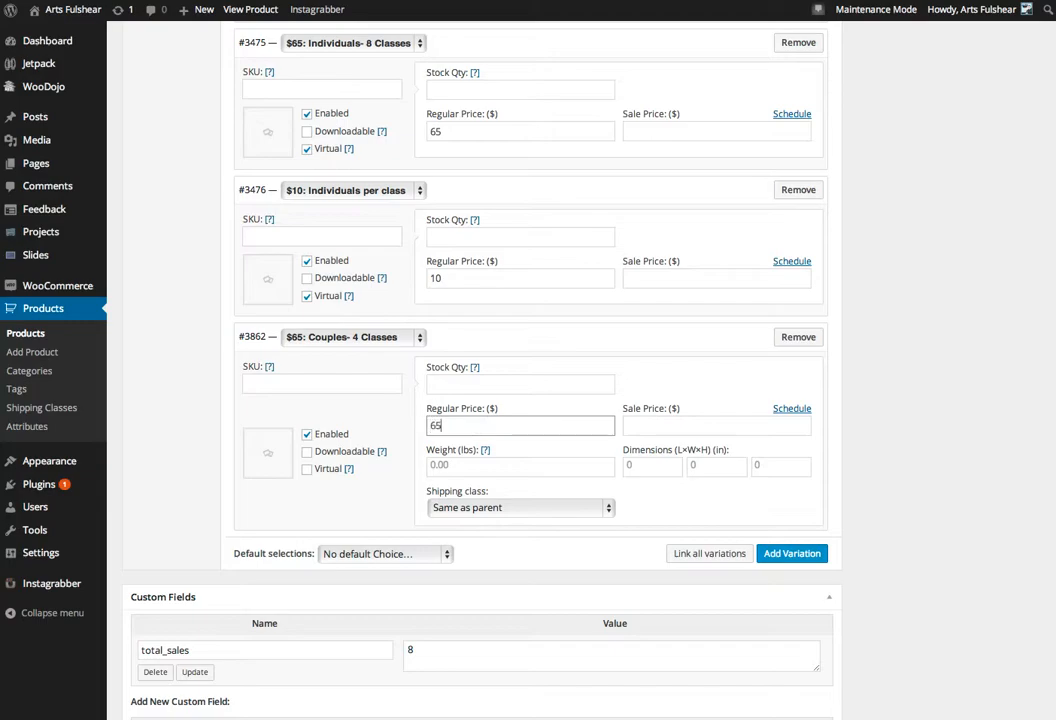
{"action": "left_click", "coordinate": [308, 469]}
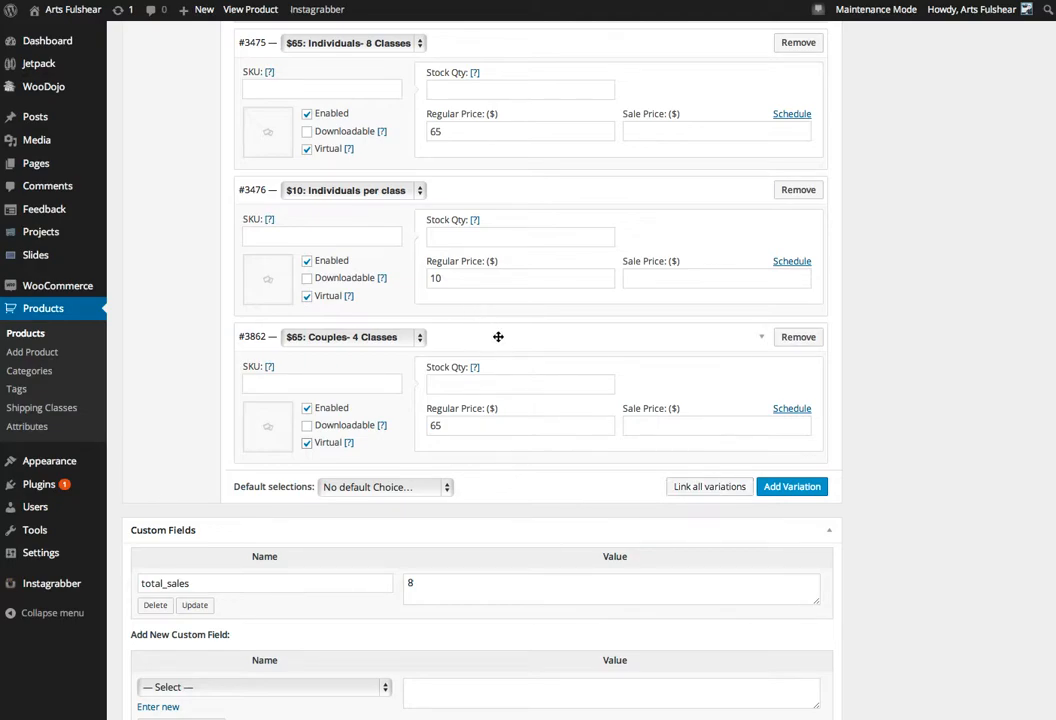
- Move the Couples- 4 Classes variation between the Couples- 8 Classes and Couples per class variations
{"action": "scroll", "coordinate": [493, 360], "scroll_direction": "up", "scroll_amount": 3}
{"action": "left_click_drag", "start_coordinate": [483, 500], "coordinate": [420, 252]}
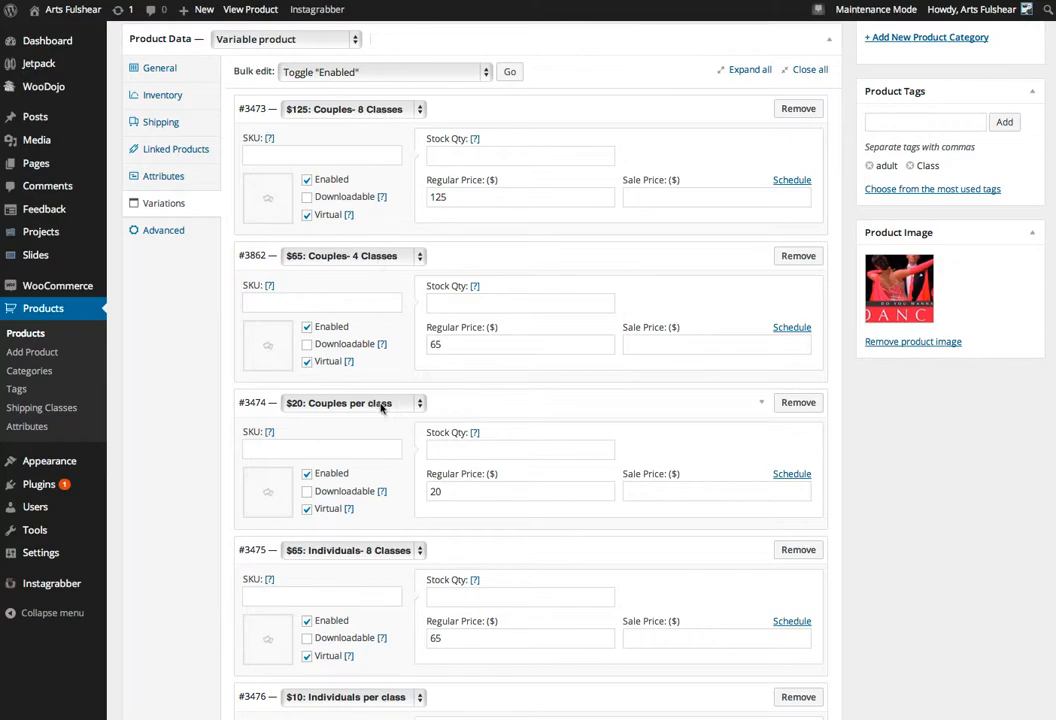
- Review the order, Choice values and regular prices of all the product's variations
{"action": "scroll", "coordinate": [371, 377], "scroll_direction": "down", "scroll_amount": 3}
{"action": "scroll", "coordinate": [377, 463], "scroll_direction": "down", "scroll_amount": 3}
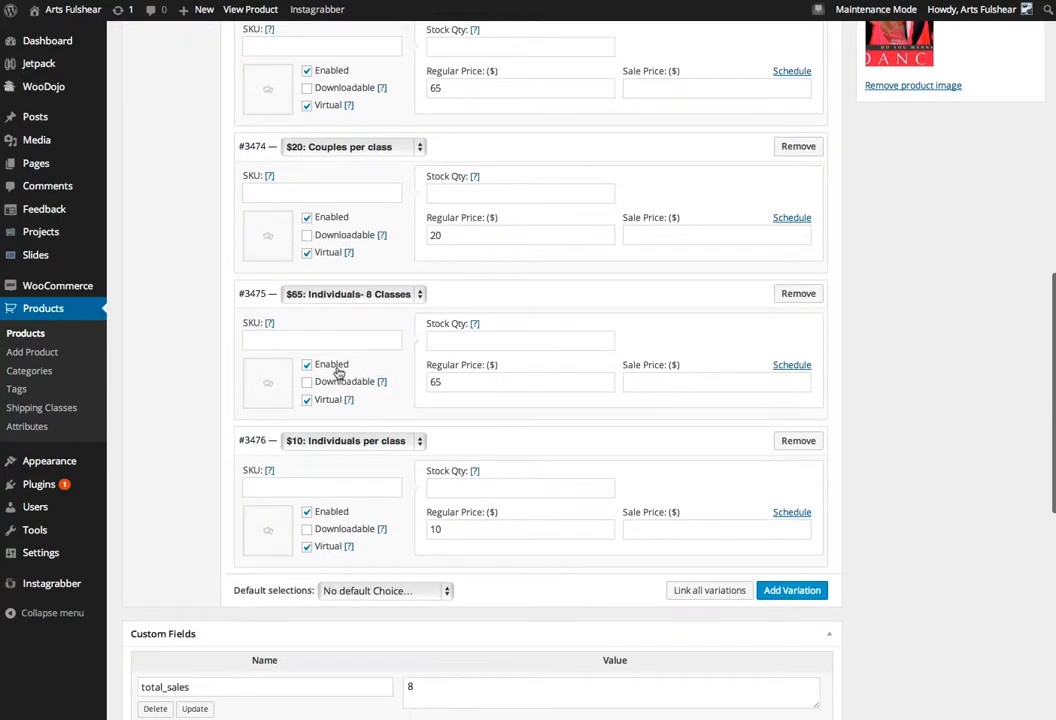
{"action": "scroll", "coordinate": [440, 560], "scroll_direction": "down", "scroll_amount": 1}
{"action": "scroll", "coordinate": [440, 565], "scroll_direction": "up", "scroll_amount": 1}
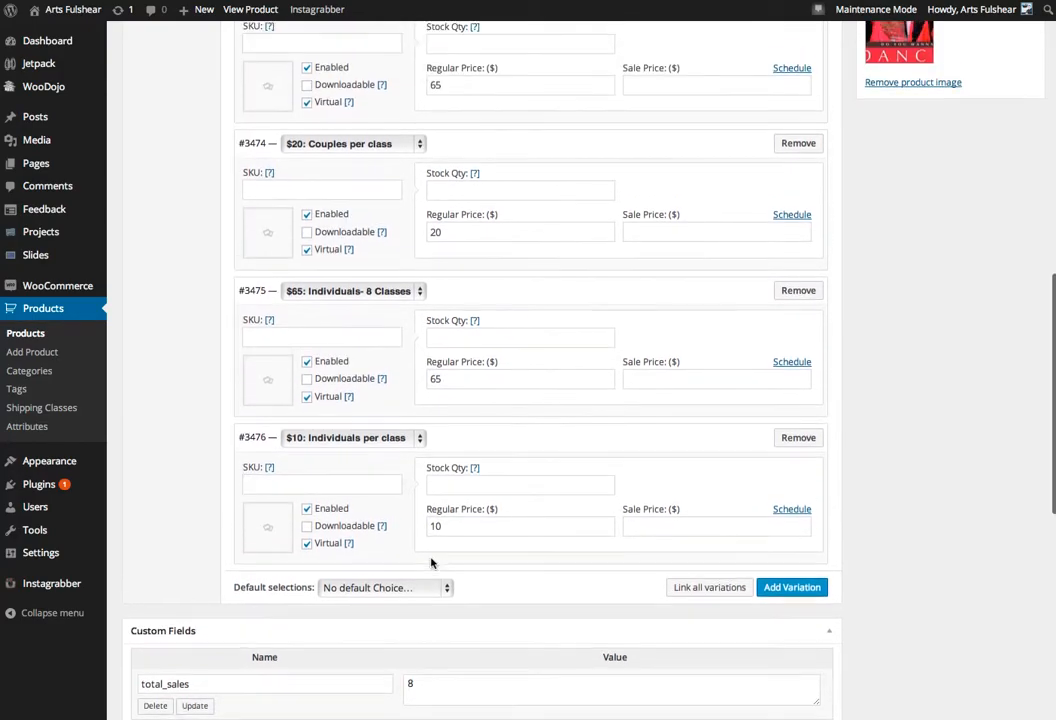
{"action": "scroll", "coordinate": [363, 491], "scroll_direction": "up", "scroll_amount": 6}
{"action": "scroll", "coordinate": [366, 498], "scroll_direction": "up", "scroll_amount": 2}
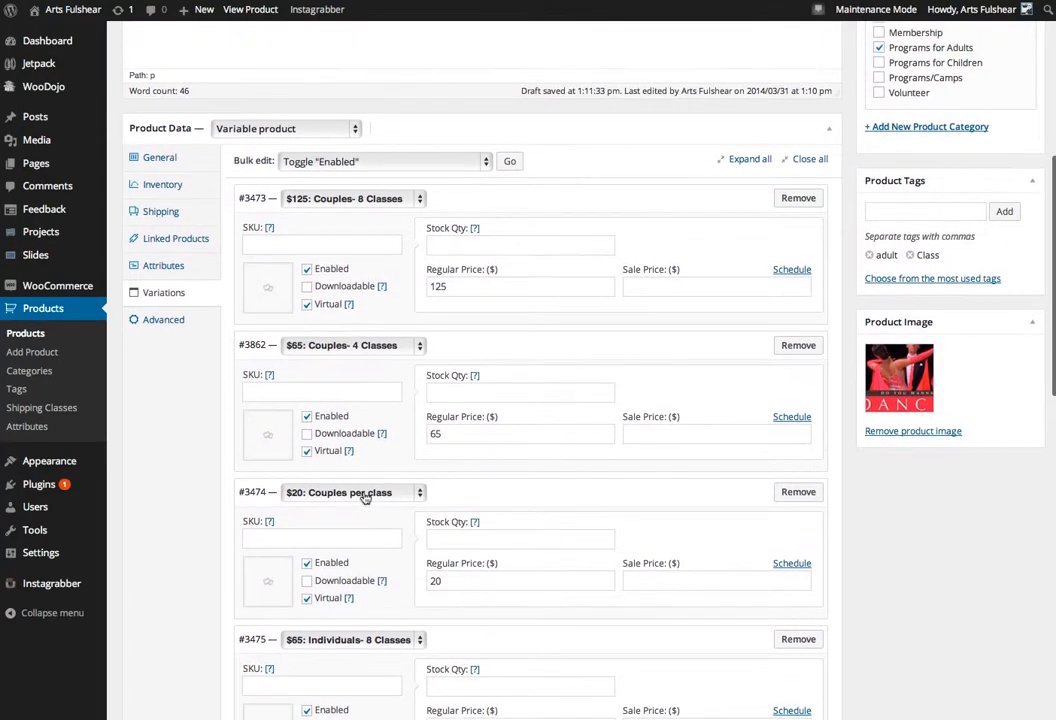
{"action": "scroll", "coordinate": [512, 368], "scroll_direction": "down", "scroll_amount": 2}
{"action": "scroll", "coordinate": [508, 368], "scroll_direction": "down", "scroll_amount": 5}
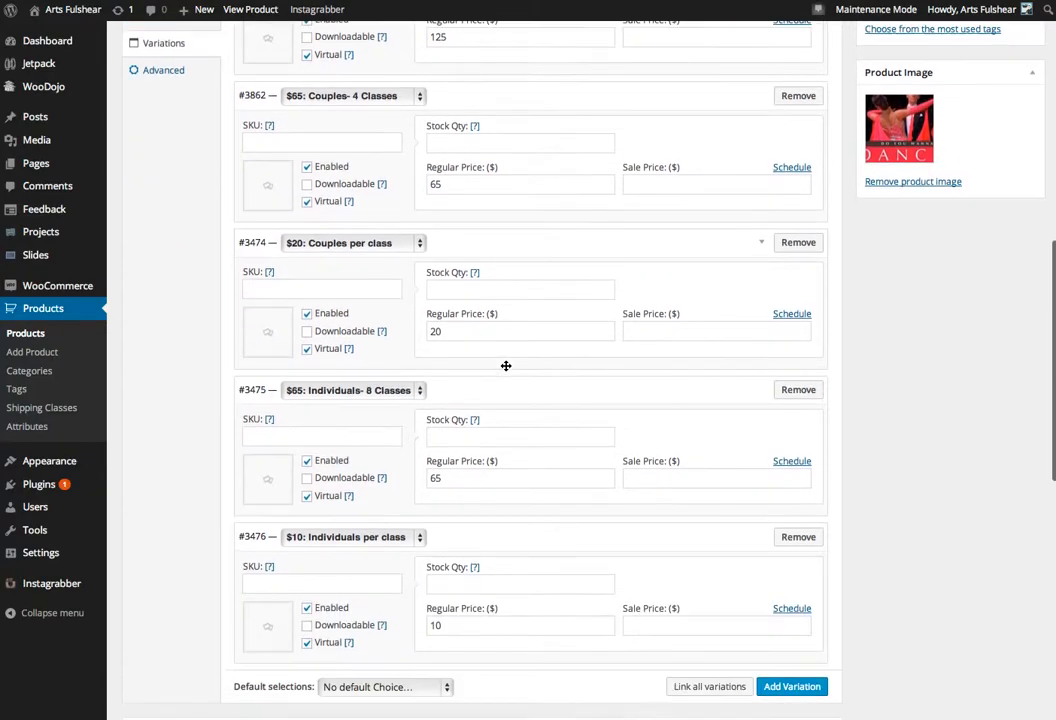
{"action": "scroll", "coordinate": [469, 490], "scroll_direction": "down", "scroll_amount": 1}
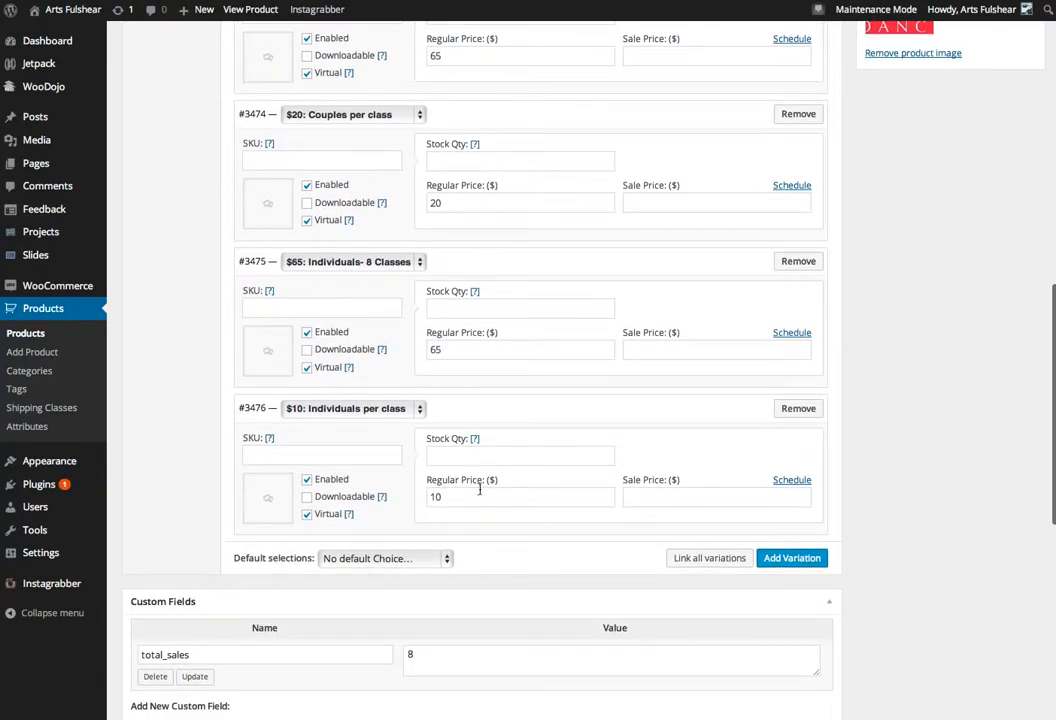
{"action": "scroll", "coordinate": [503, 542], "scroll_direction": "up", "scroll_amount": 1}
{"action": "scroll", "coordinate": [502, 533], "scroll_direction": "down", "scroll_amount": 1}
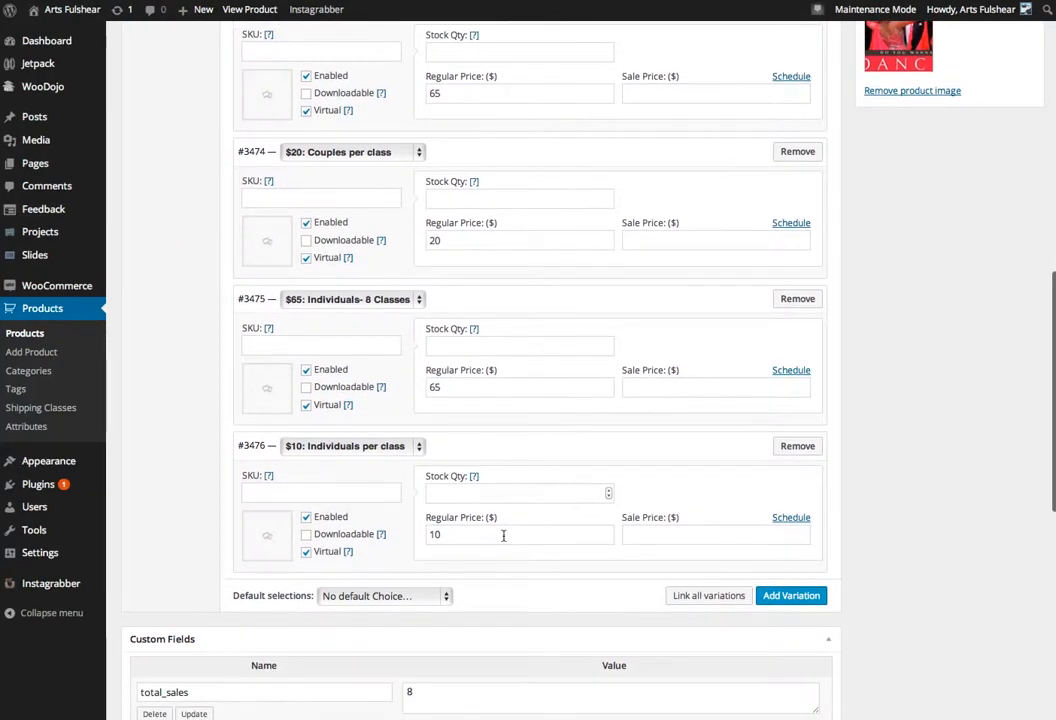
- Save the changes made to the ballroom dance product's variations by updating the product
{"action": "scroll", "coordinate": [570, 594], "scroll_direction": "down", "scroll_amount": 1}
{"action": "scroll", "coordinate": [600, 590], "scroll_direction": "up", "scroll_amount": 12}
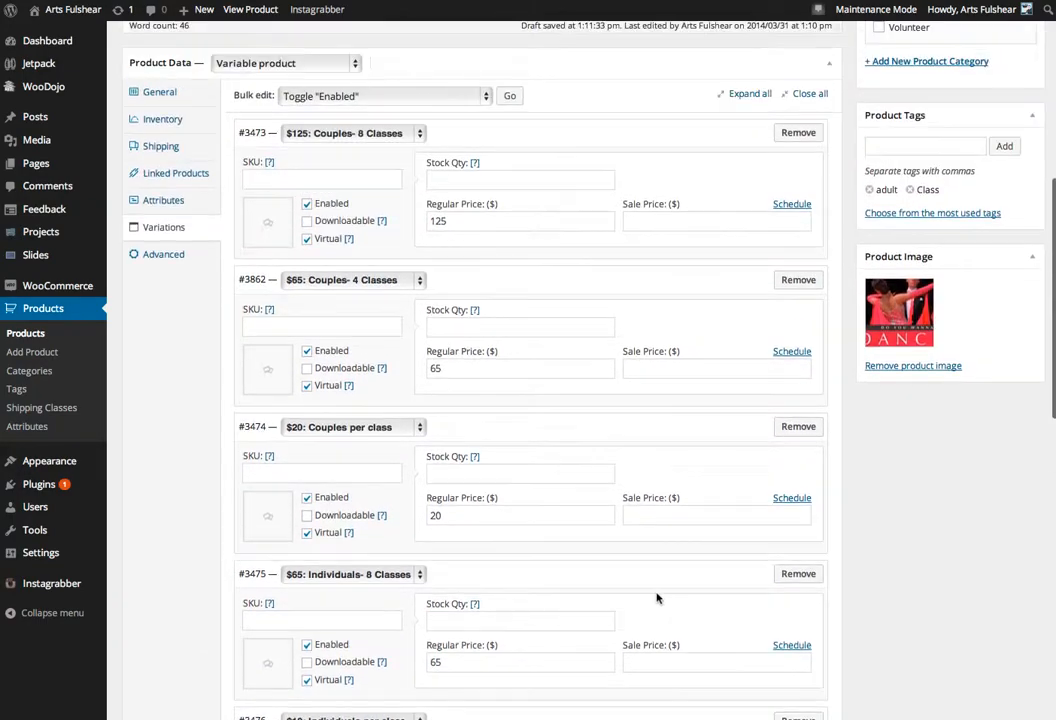
{"action": "left_click", "coordinate": [1013, 293]}
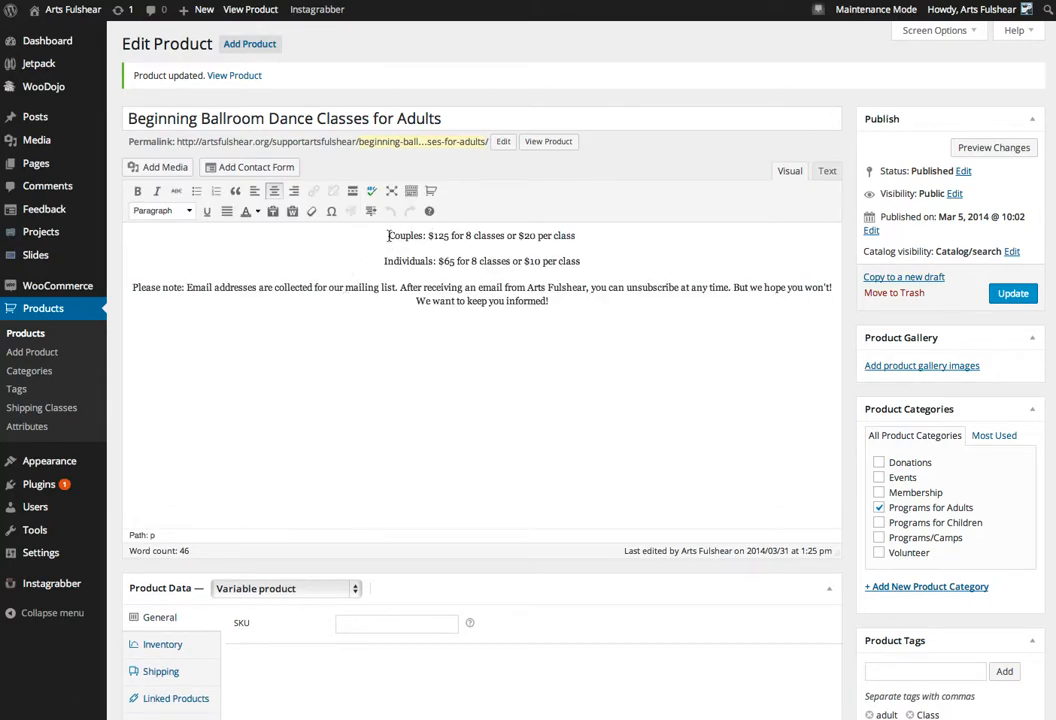
- Compare the product's description in the editor with its public page, examining the price lines, class details and Choice field
{"action": "left_click_drag", "start_coordinate": [389, 236], "coordinate": [606, 354]}
{"action": "scroll", "coordinate": [443, 266], "scroll_direction": "down", "scroll_amount": 10}
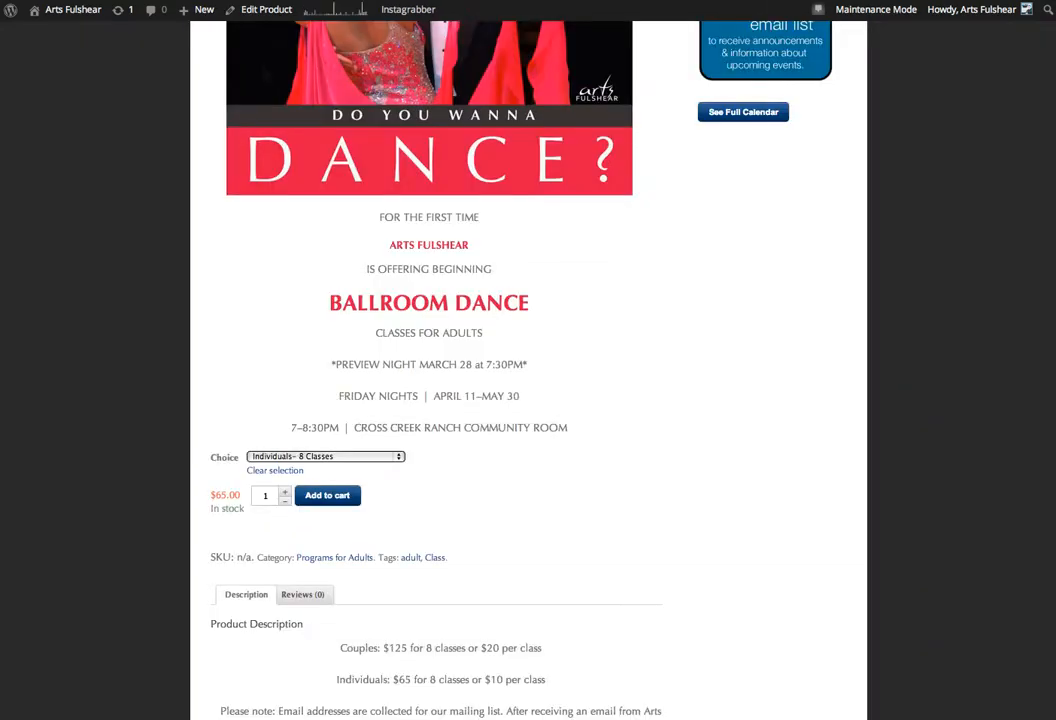
{"action": "scroll", "coordinate": [447, 169], "scroll_direction": "down", "scroll_amount": 5}
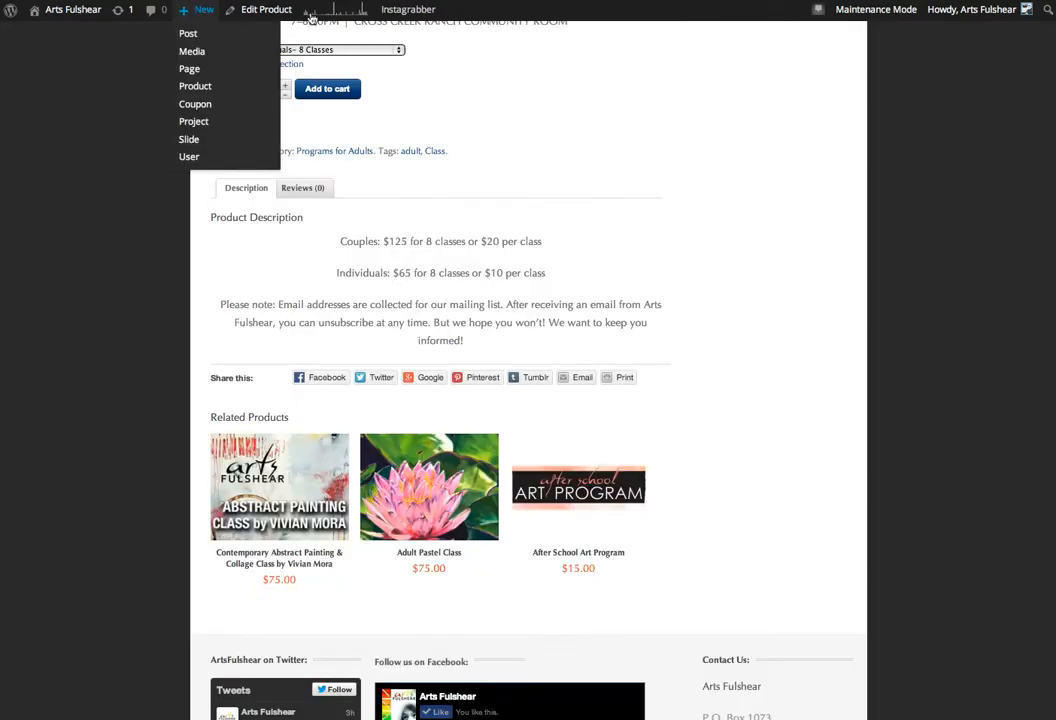
{"action": "scroll", "coordinate": [528, 427], "scroll_direction": "up", "scroll_amount": 6}
{"action": "scroll", "coordinate": [528, 427], "scroll_direction": "up", "scroll_amount": 2}
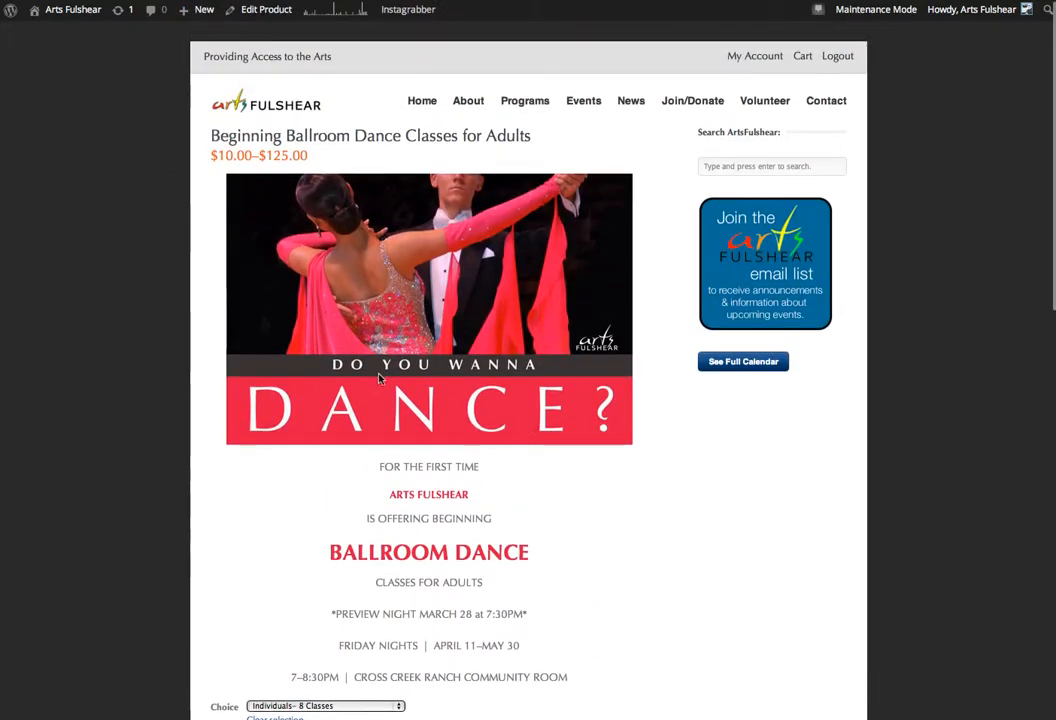
{"action": "scroll", "coordinate": [448, 377], "scroll_direction": "down", "scroll_amount": 5}
{"action": "scroll", "coordinate": [448, 381], "scroll_direction": "down", "scroll_amount": 3}
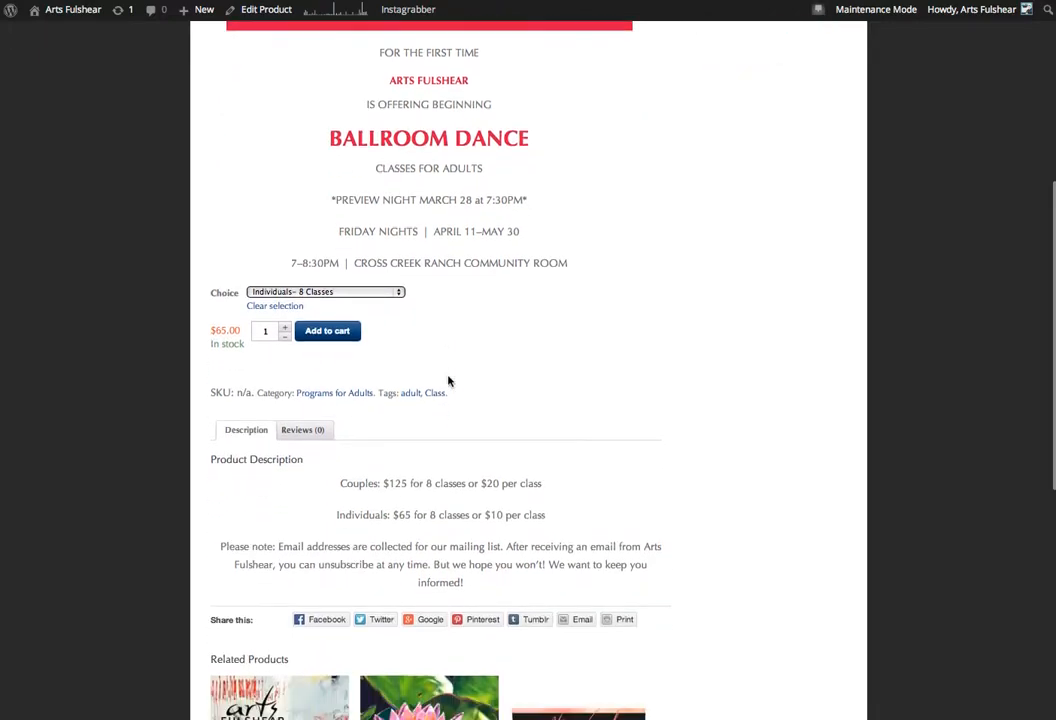
{"action": "scroll", "coordinate": [448, 381], "scroll_direction": "up", "scroll_amount": 2}
{"action": "scroll", "coordinate": [448, 381], "scroll_direction": "up", "scroll_amount": 4}
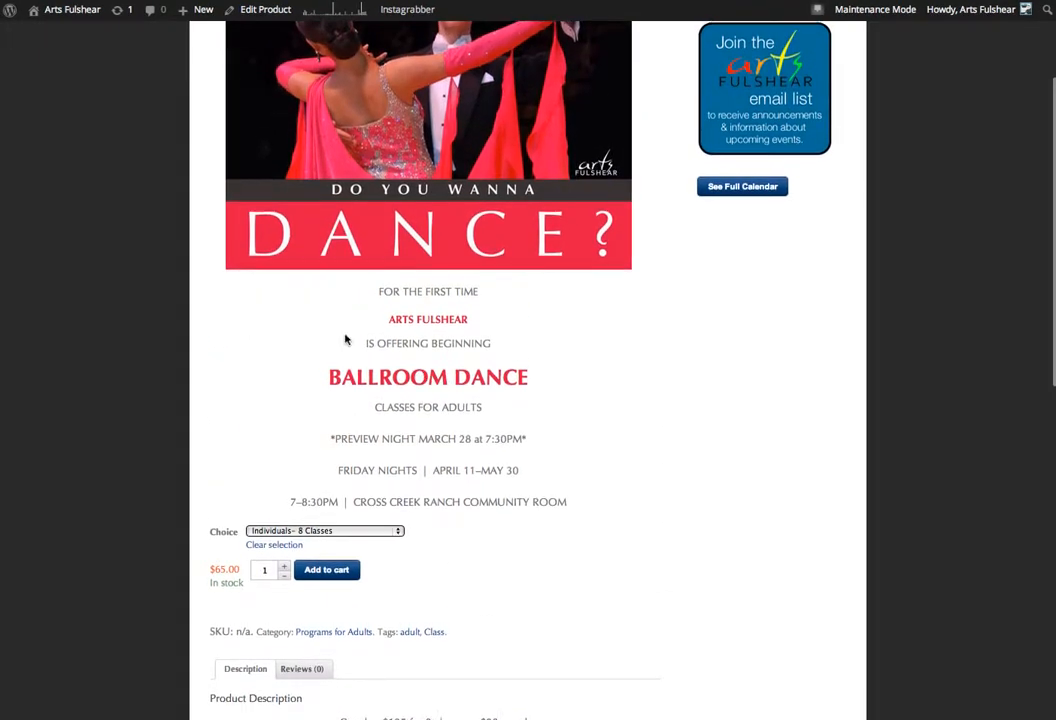
{"action": "scroll", "coordinate": [422, 301], "scroll_direction": "down", "scroll_amount": 3}
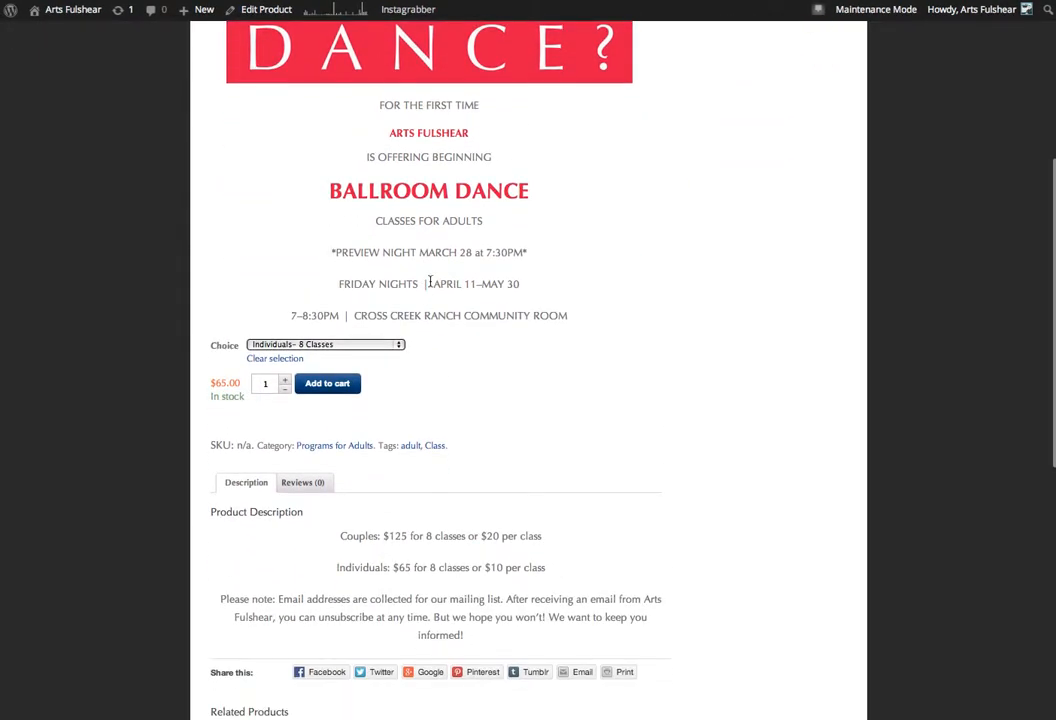
{"action": "scroll", "coordinate": [430, 283], "scroll_direction": "down", "scroll_amount": 4}
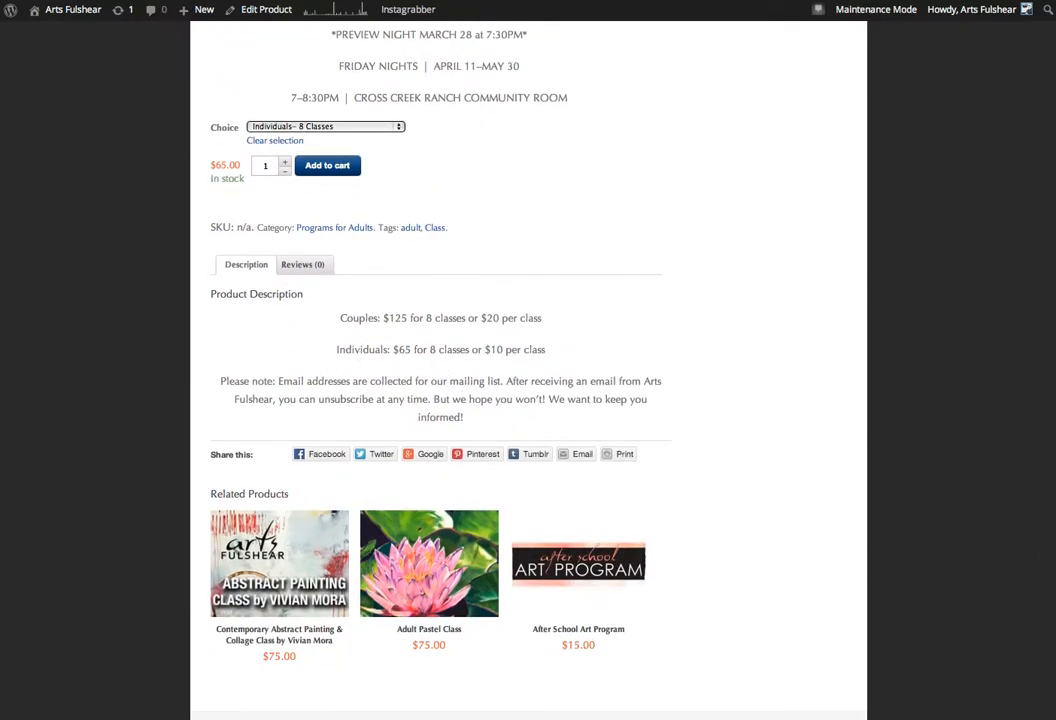
- Return to the product editor and duplicate the "Couples: $125 for 8 classes or $20 per class" line directly beneath itself
{"action": "left_click", "coordinate": [250, 1]}
{"action": "scroll", "coordinate": [505, 320], "scroll_direction": "up", "scroll_amount": 10}
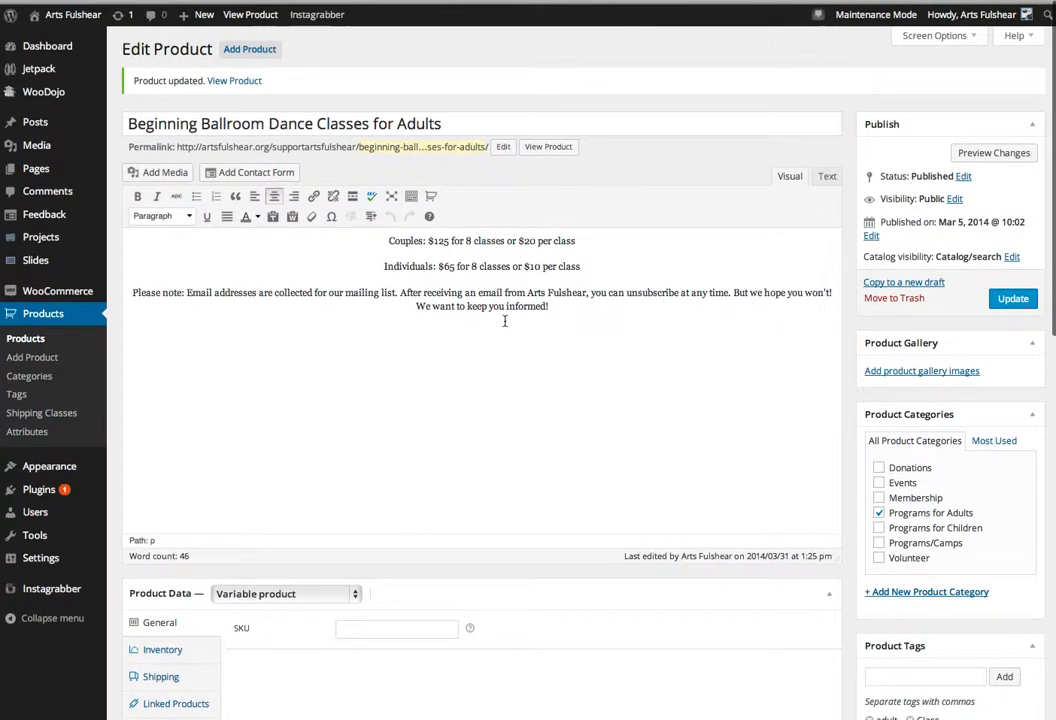
{"action": "left_click_drag", "start_coordinate": [581, 235], "coordinate": [390, 233]}
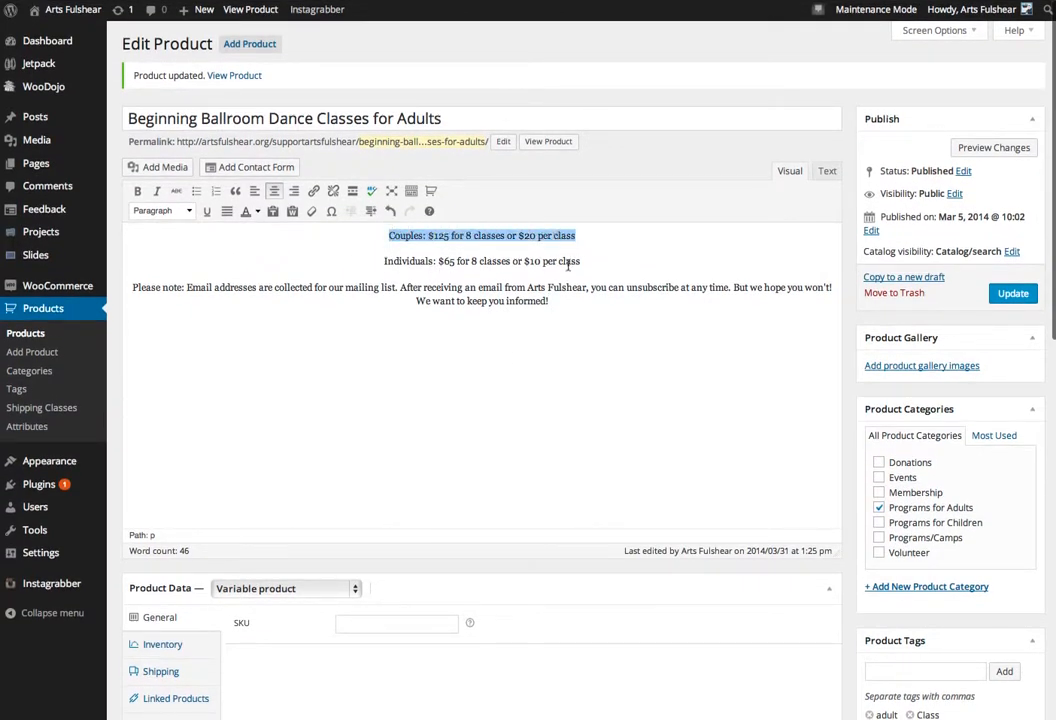
{"action": "key", "text": "ctrl+c"}
{"action": "left_click", "coordinate": [603, 236]}
{"action": "key", "text": "Return"}
{"action": "key", "text": "ctrl+v"}
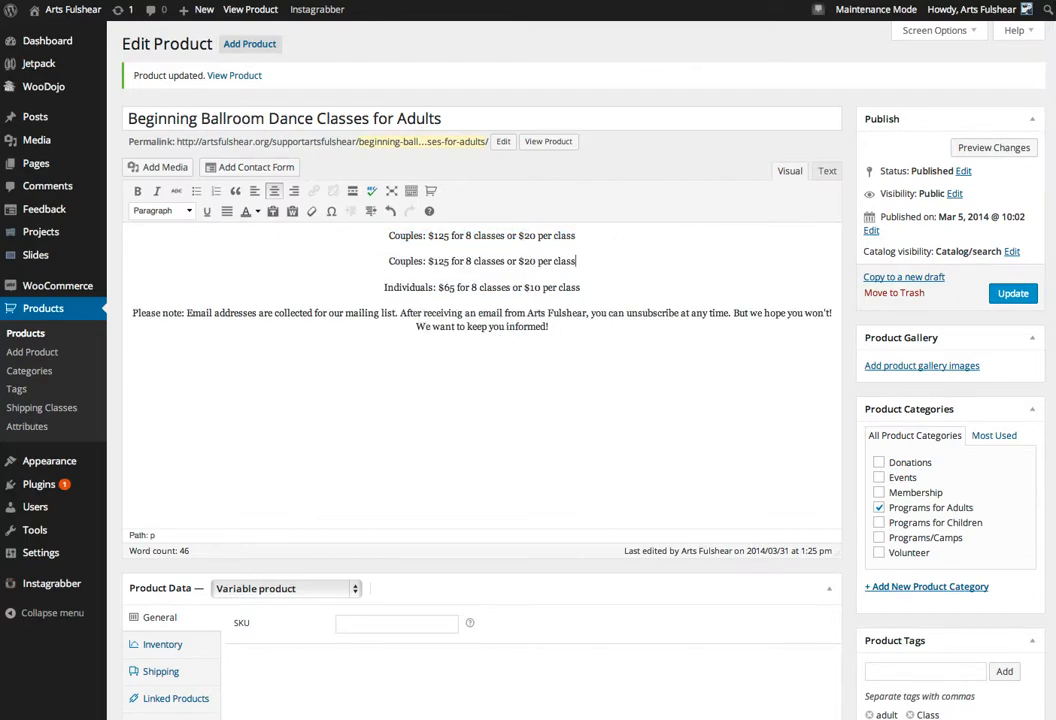
- Change the duplicated Couples line to $65 for 4 classes and update the product
{"action": "double_click", "coordinate": [440, 262]}
{"action": "type", "text": "65"}
{"action": "double_click", "coordinate": [465, 262]}
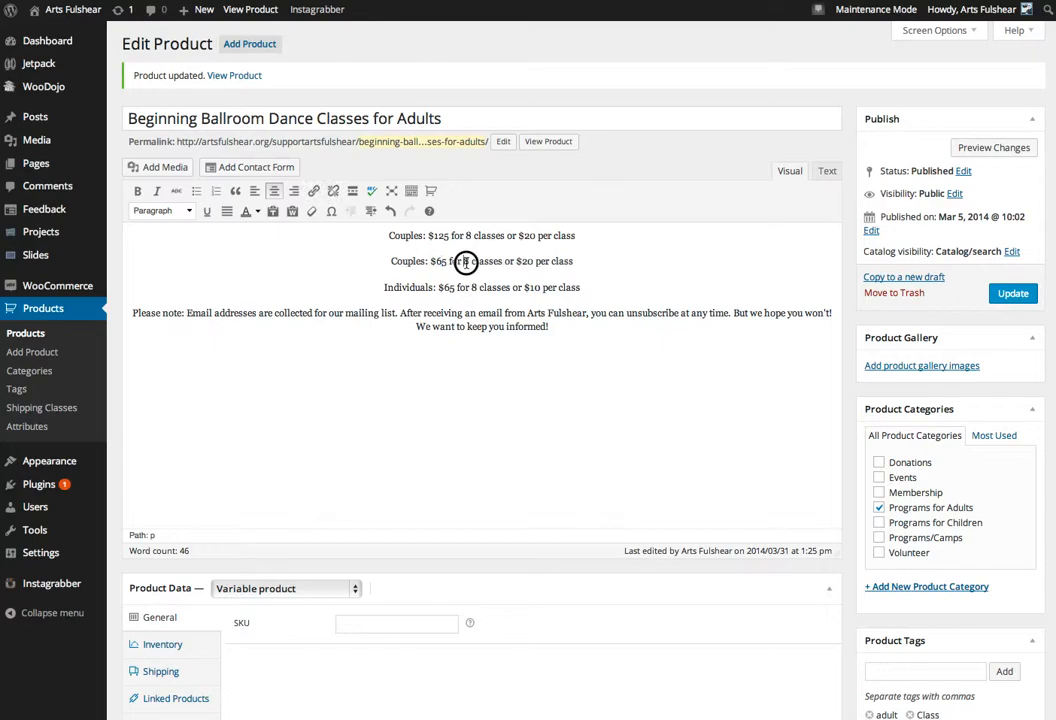
{"action": "type", "text": "4"}
{"action": "left_click", "coordinate": [1012, 293]}
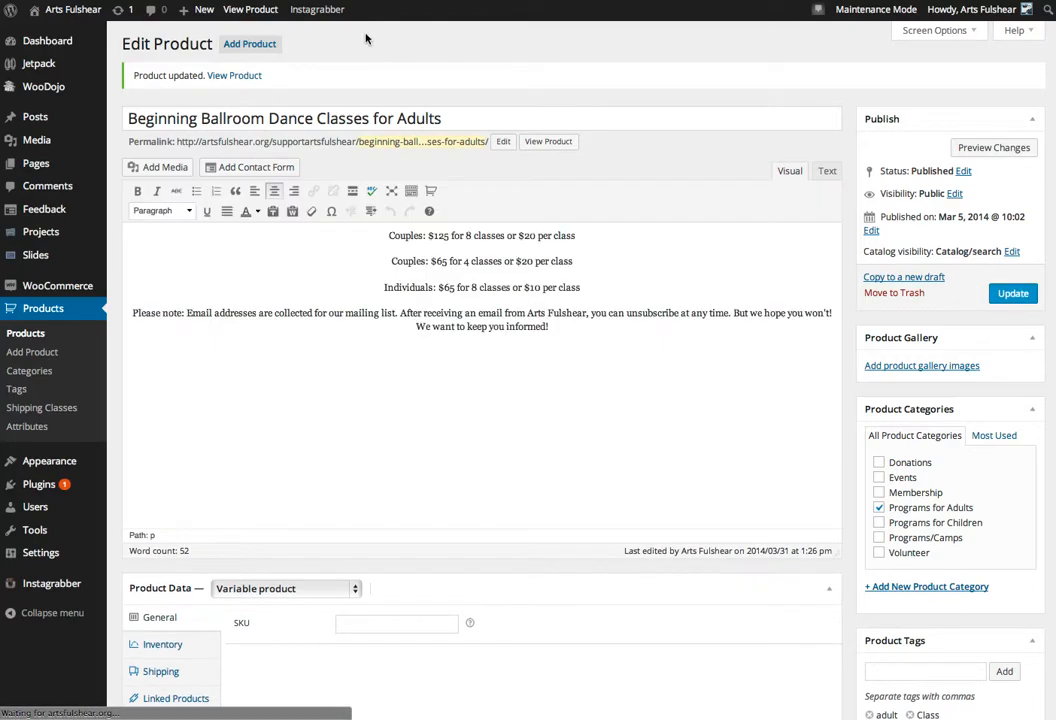
- Reload the product's public page and examine its updated description and Choice field
{"action": "left_click", "coordinate": [335, 2]}
{"action": "mouse_move", "coordinate": [72, 10]}
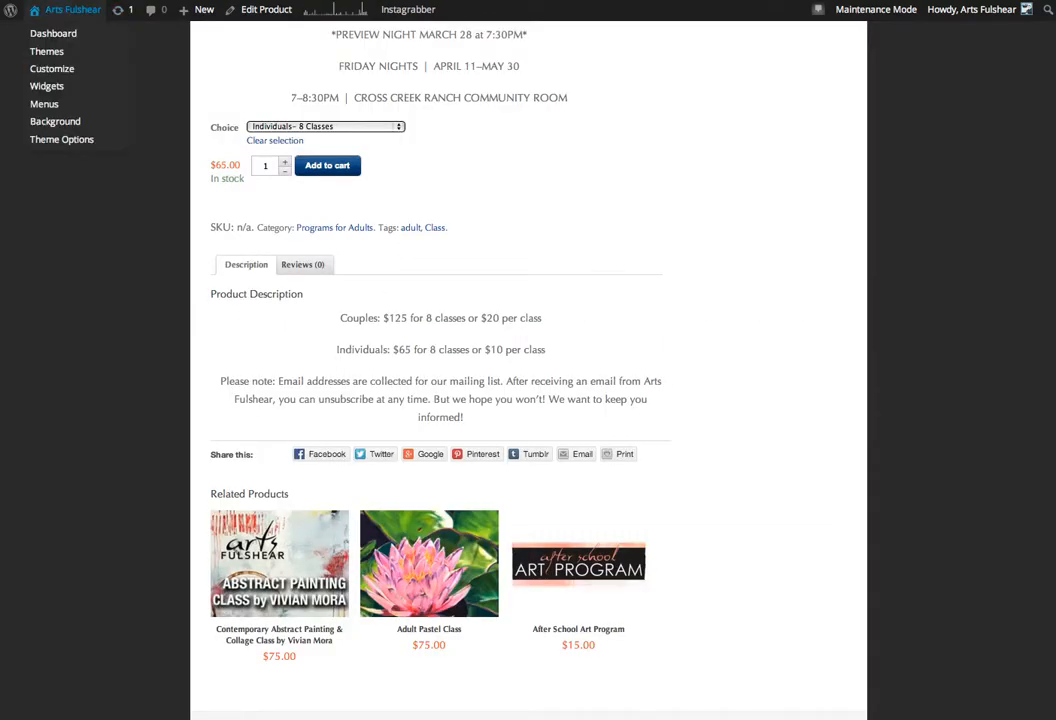
{"action": "key", "text": "super+r"}
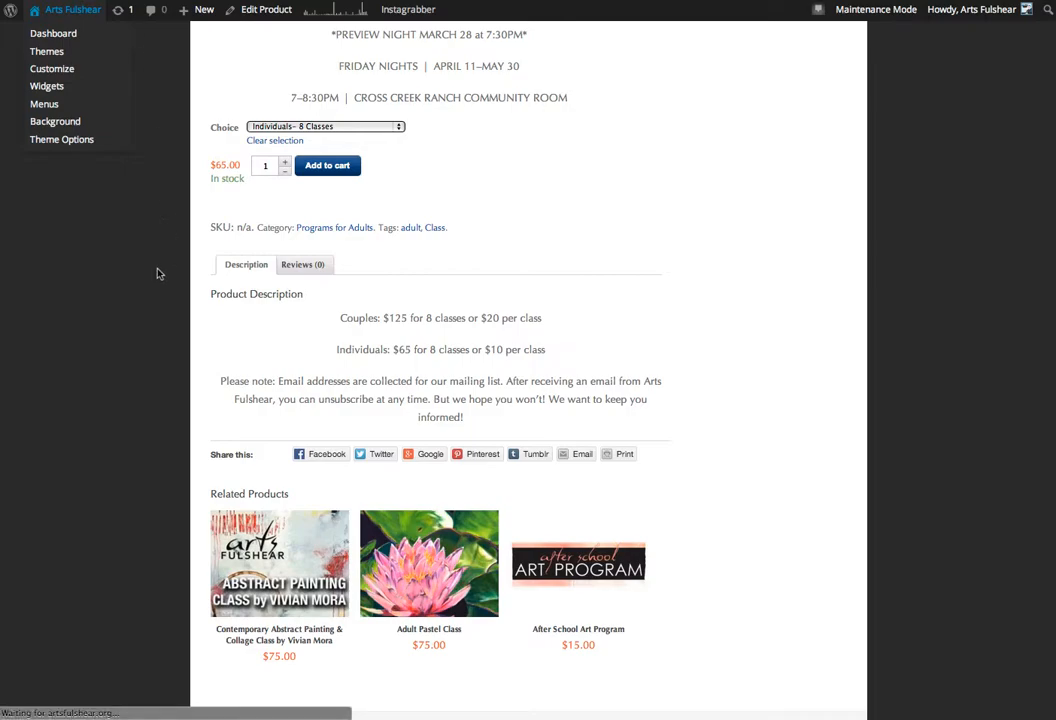
{"action": "scroll", "coordinate": [686, 399], "scroll_direction": "up", "scroll_amount": 5}
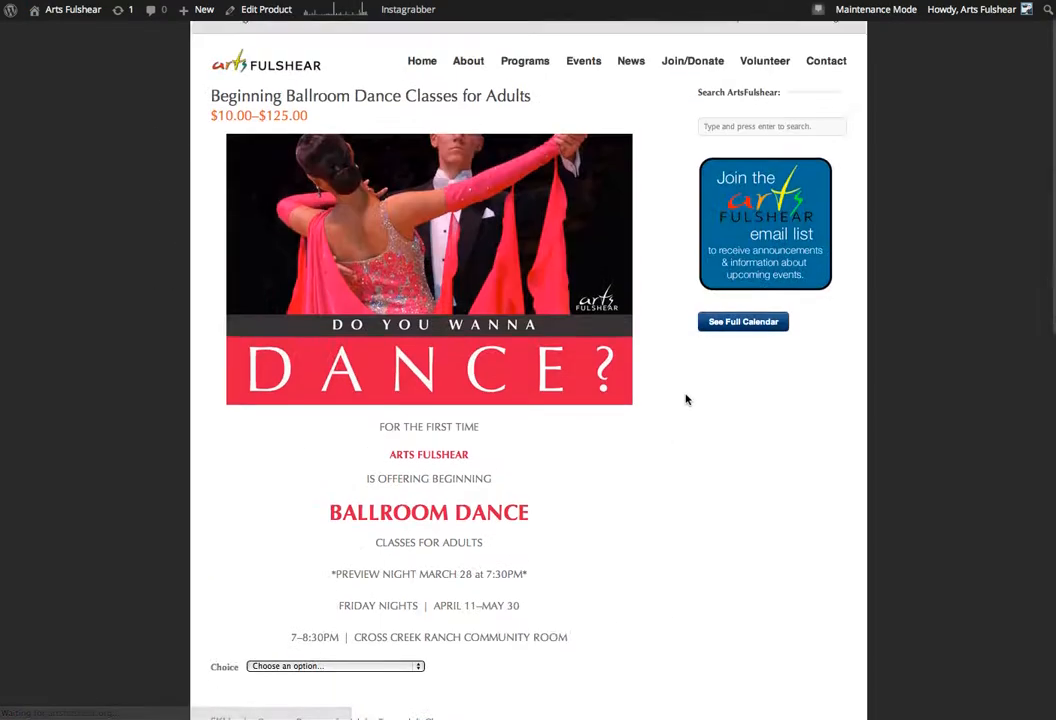
{"action": "scroll", "coordinate": [603, 368], "scroll_direction": "down", "scroll_amount": 3}
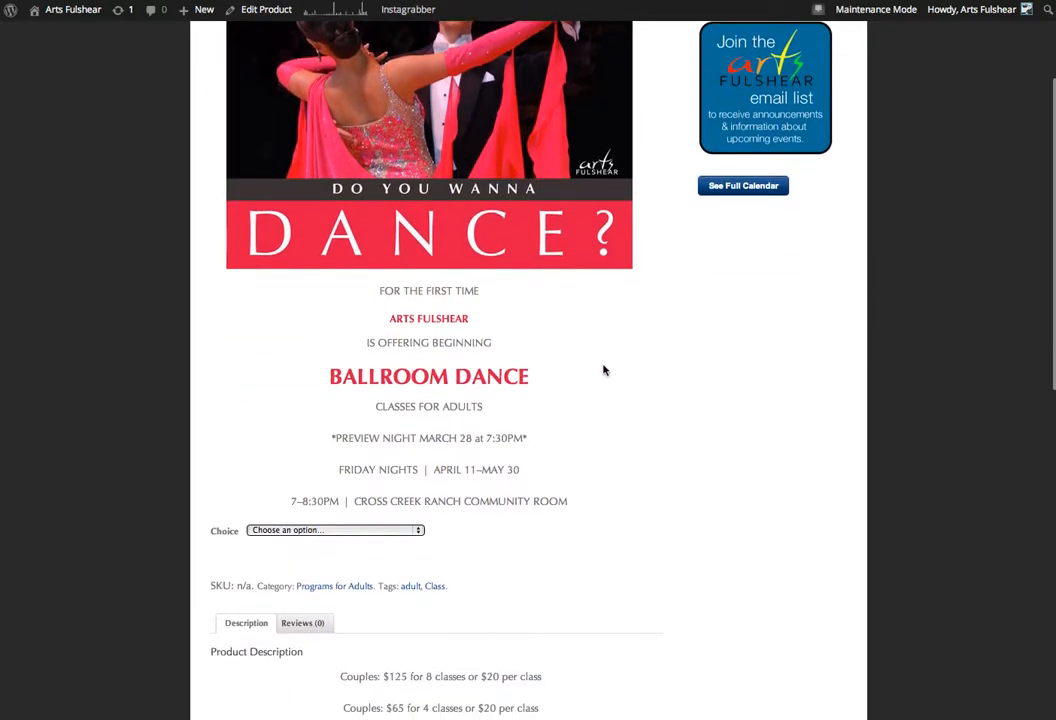
{"action": "scroll", "coordinate": [603, 370], "scroll_direction": "down", "scroll_amount": 5}
{"action": "scroll", "coordinate": [603, 370], "scroll_direction": "up", "scroll_amount": 2}
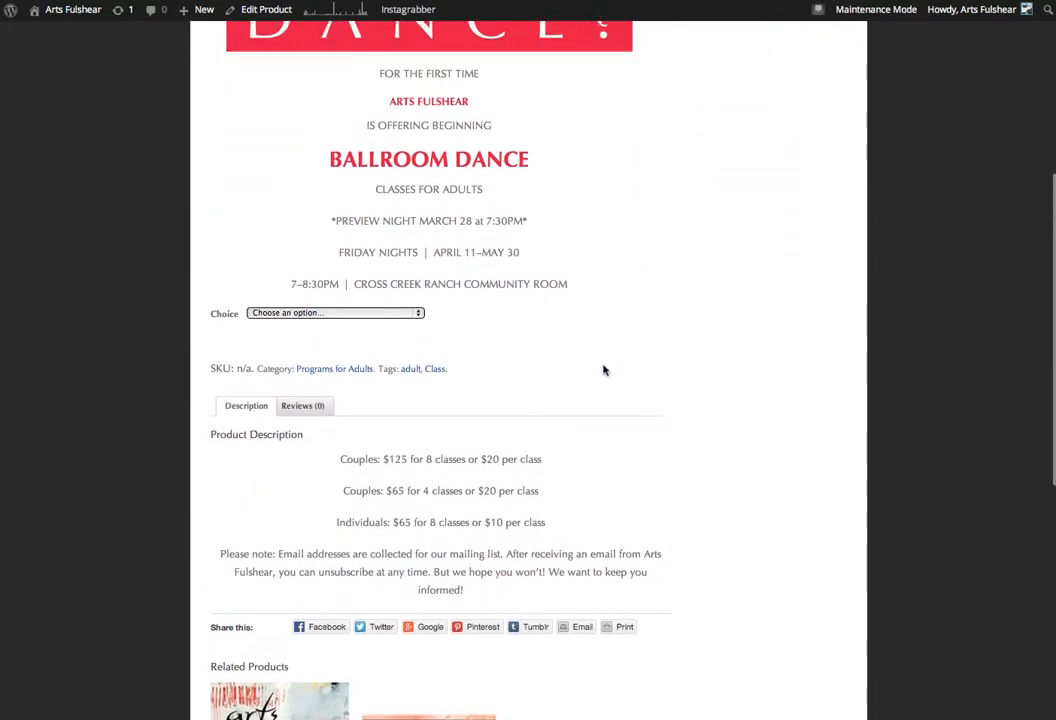
- Select each Choice option in turn, from "$125: Couples- 8 Classes" down to "$10: Individuals per class", to check its price
{"action": "left_click", "coordinate": [318, 344]}
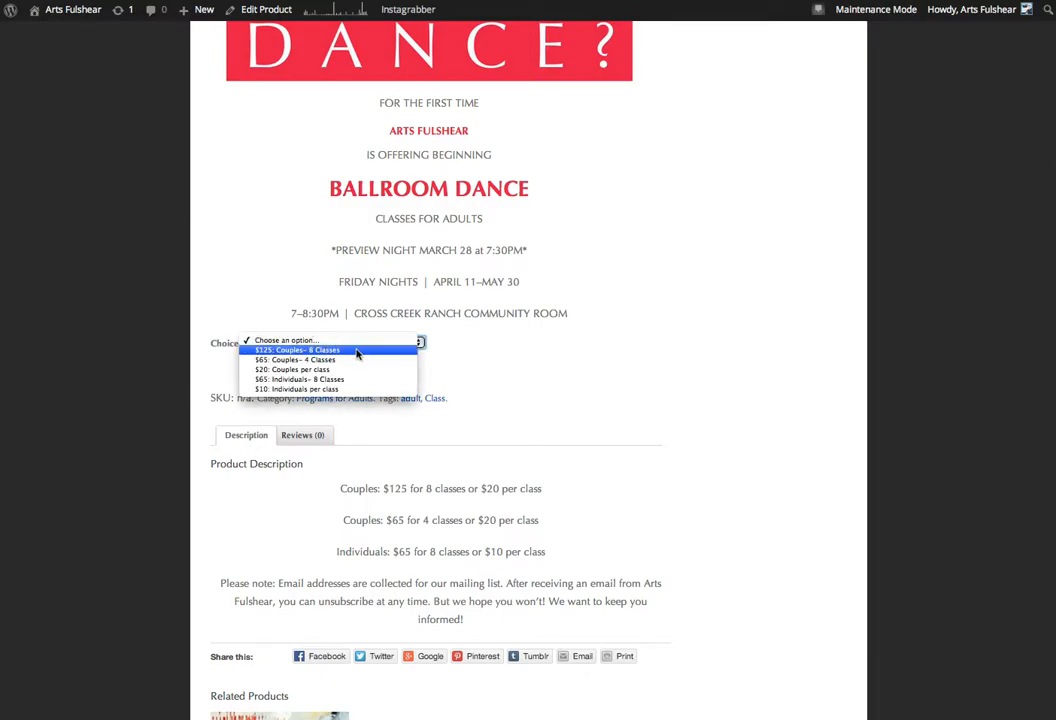
{"action": "left_click", "coordinate": [358, 351]}
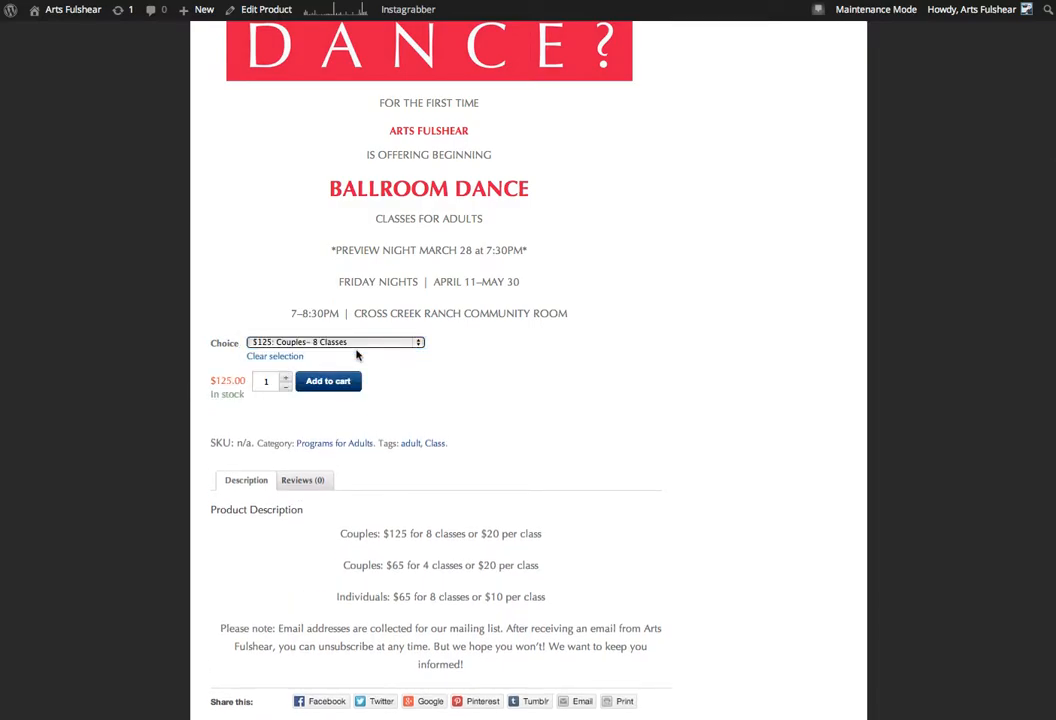
{"action": "left_click", "coordinate": [420, 343]}
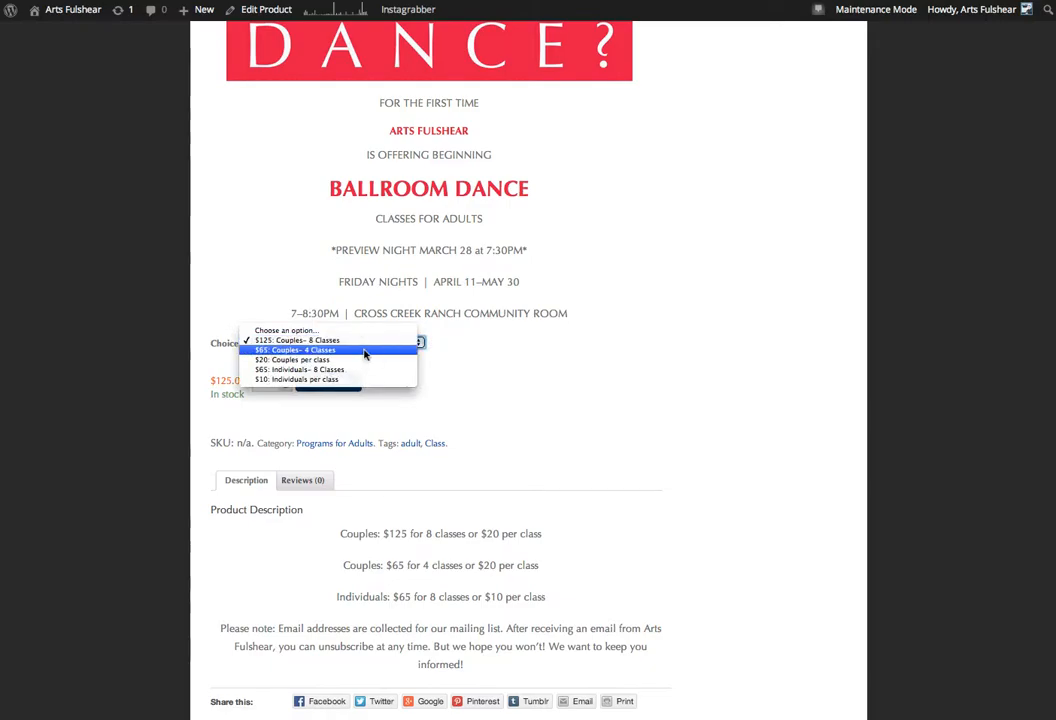
{"action": "left_click", "coordinate": [415, 350]}
{"action": "left_click", "coordinate": [372, 344]}
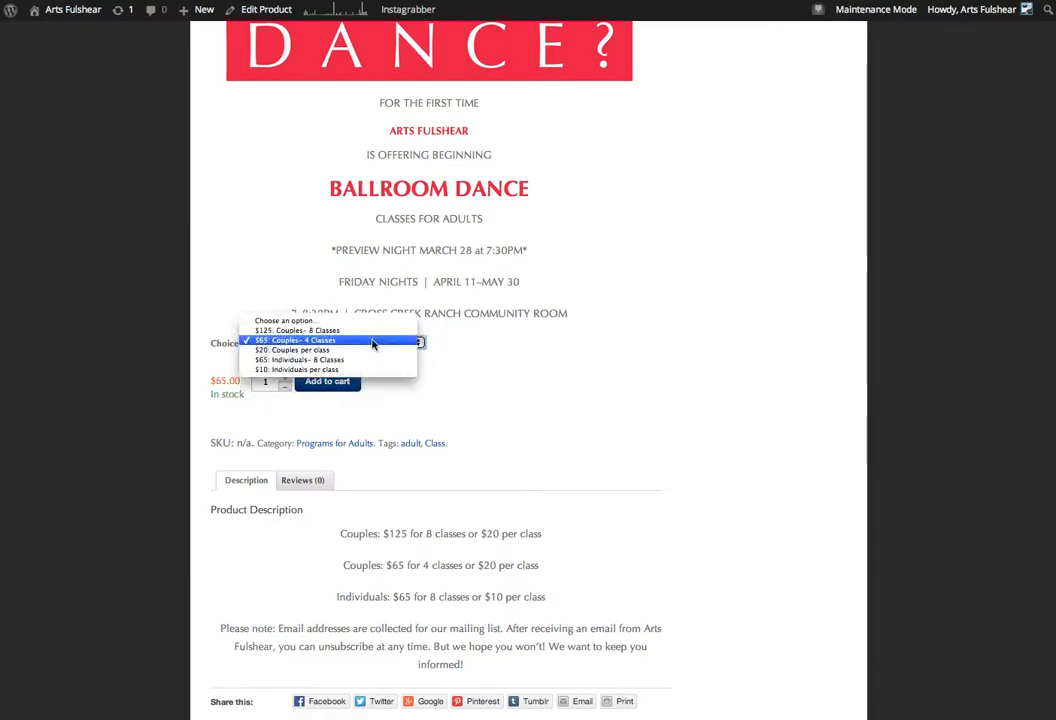
{"action": "left_click", "coordinate": [434, 350]}
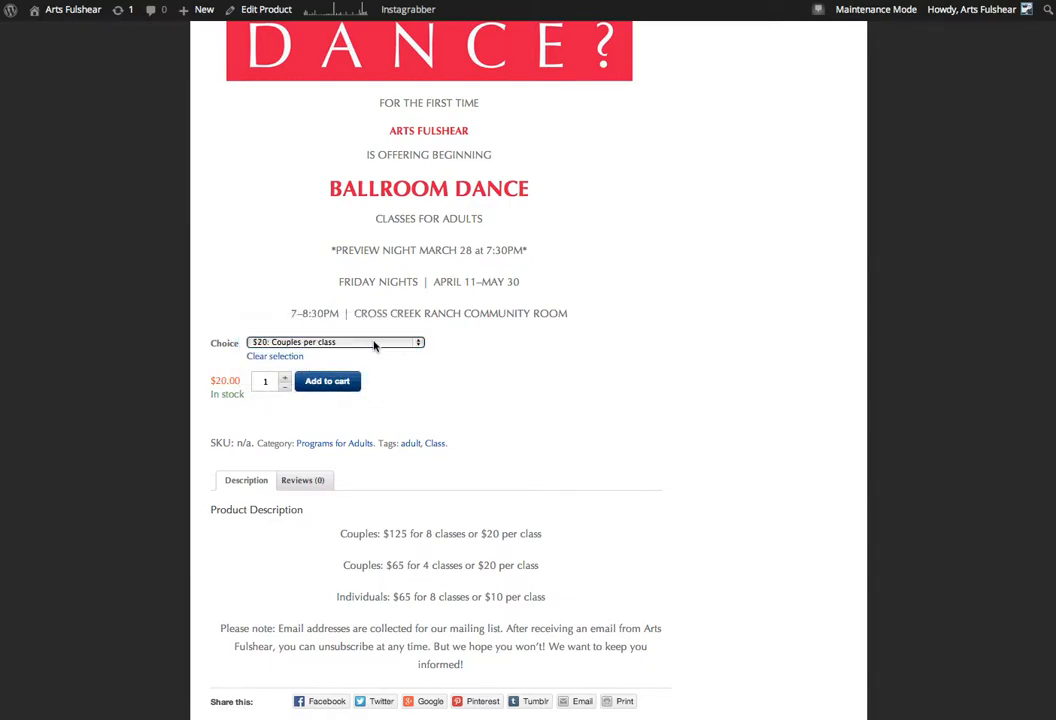
{"action": "left_click", "coordinate": [420, 343]}
{"action": "left_click", "coordinate": [434, 354]}
{"action": "left_click", "coordinate": [371, 344]}
{"action": "left_click", "coordinate": [434, 354]}
{"action": "left_click", "coordinate": [377, 344]}
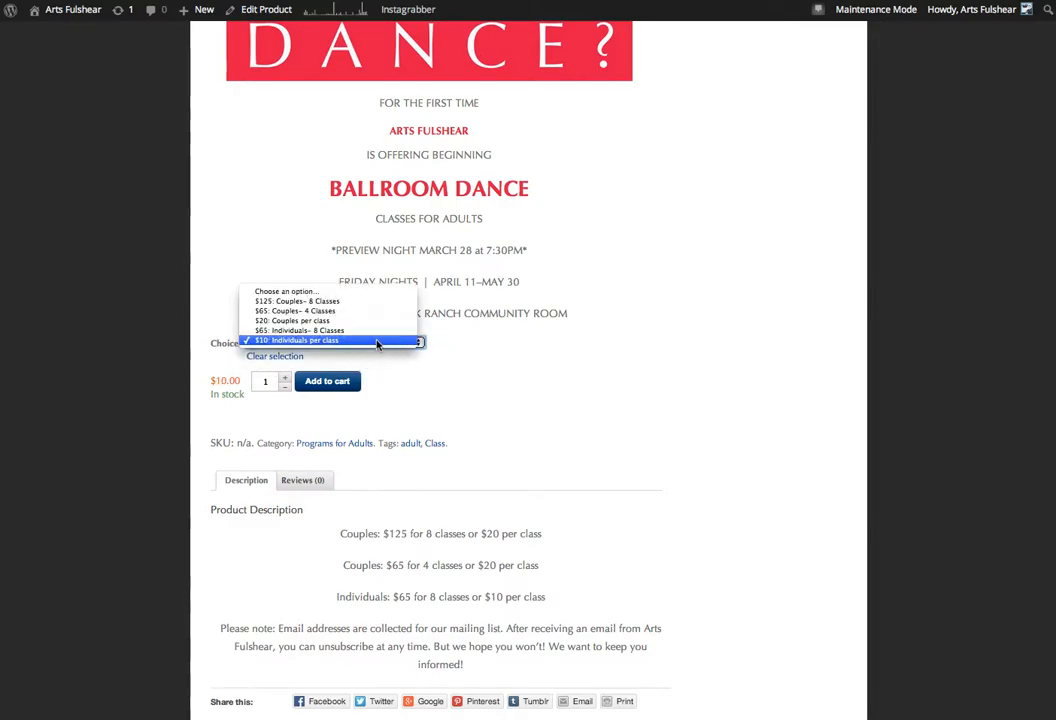
- Go back up through the Choice options one by one, checking each price, and finish on "Choose an option..."
{"action": "left_click", "coordinate": [377, 332]}
{"action": "left_click", "coordinate": [375, 344]}
{"action": "left_click", "coordinate": [374, 331]}
{"action": "left_click", "coordinate": [375, 341]}
{"action": "left_click", "coordinate": [374, 330]}
{"action": "left_click", "coordinate": [410, 342]}
{"action": "left_click", "coordinate": [375, 328]}
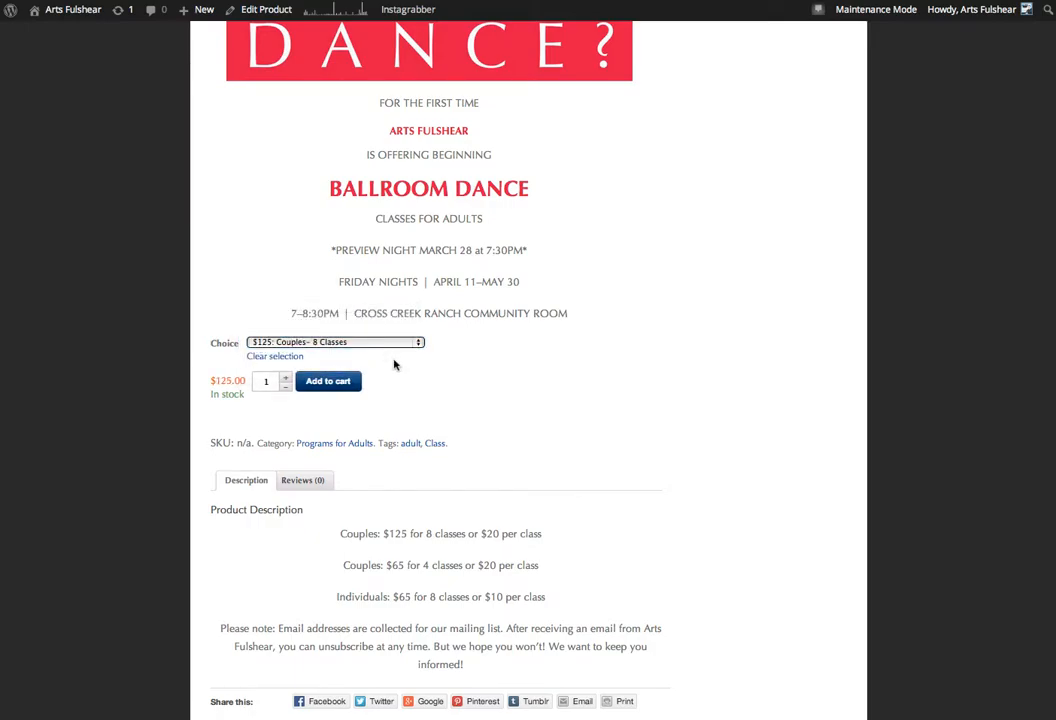
{"action": "left_click", "coordinate": [381, 343]}
{"action": "left_click", "coordinate": [376, 329]}
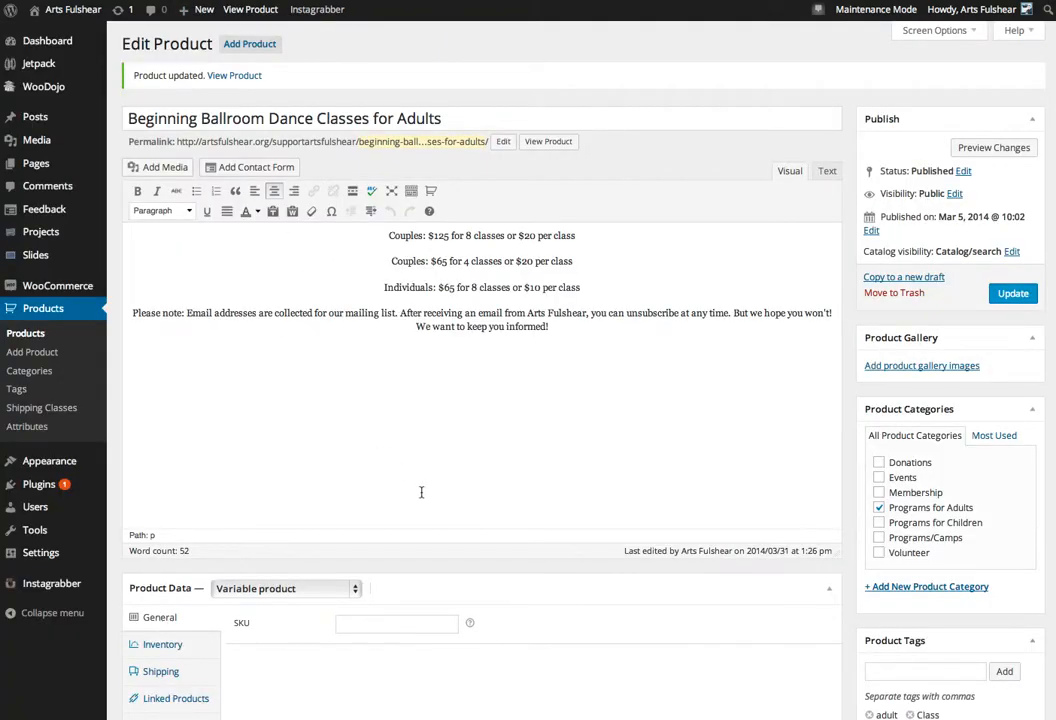
- View the default Choice selections available in the product's variations without changing them, and return to the top of its public page
{"action": "scroll", "coordinate": [471, 510], "scroll_direction": "down", "scroll_amount": 8}
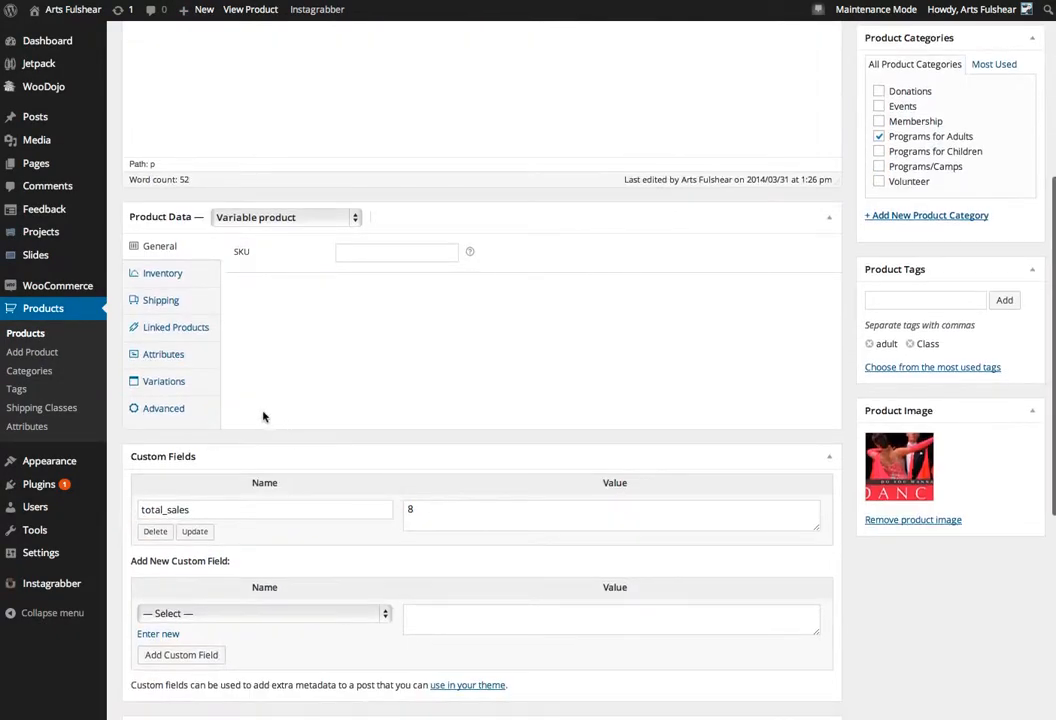
{"action": "left_click", "coordinate": [168, 383]}
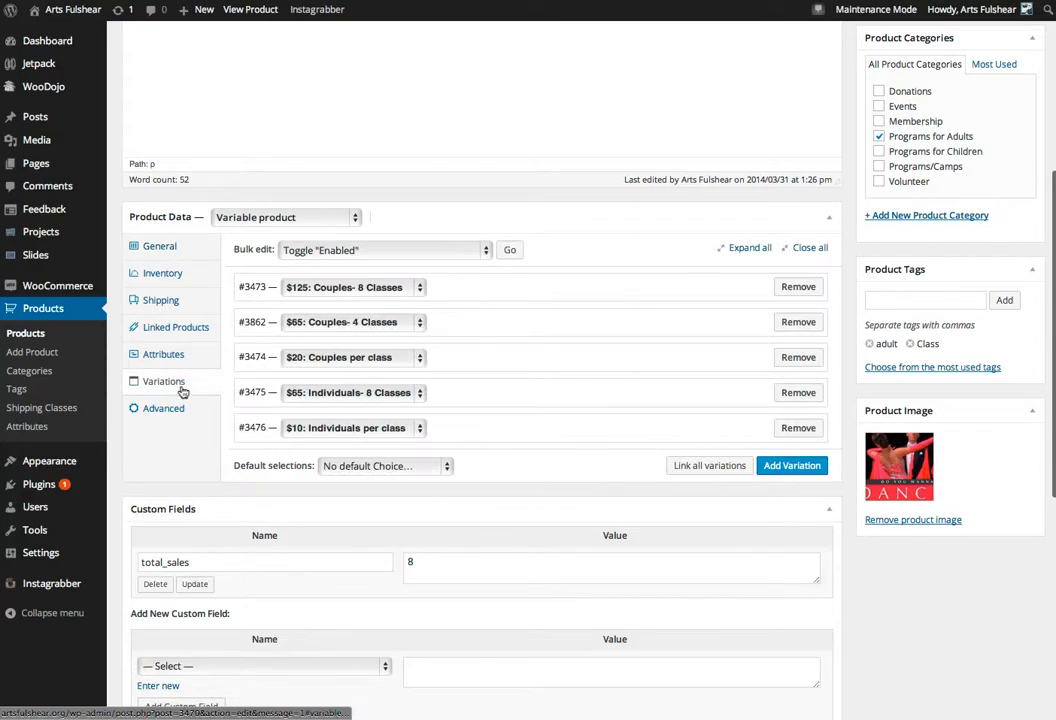
{"action": "left_click", "coordinate": [340, 467]}
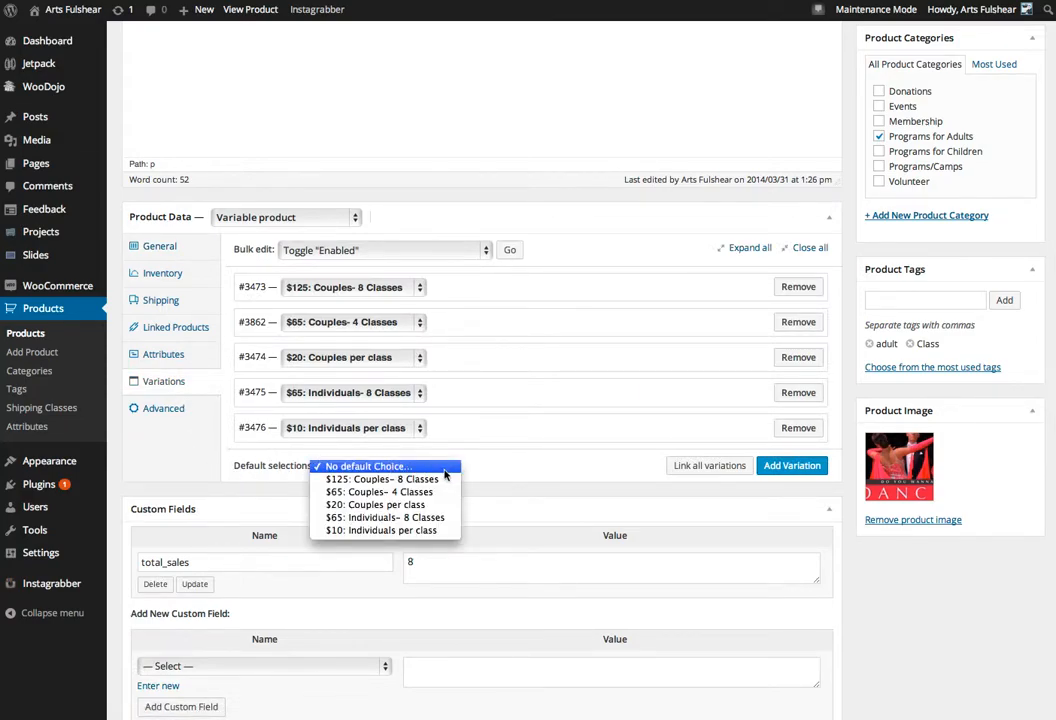
{"action": "left_click", "coordinate": [116, 388]}
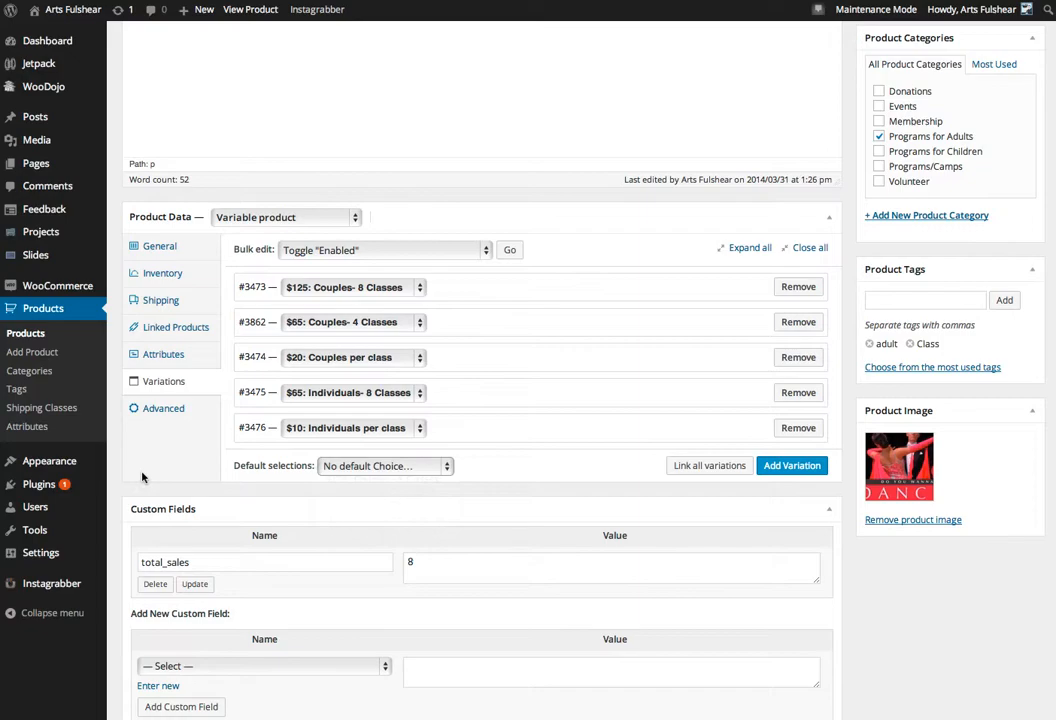
{"action": "scroll", "coordinate": [263, 92], "scroll_direction": "up", "scroll_amount": 8}
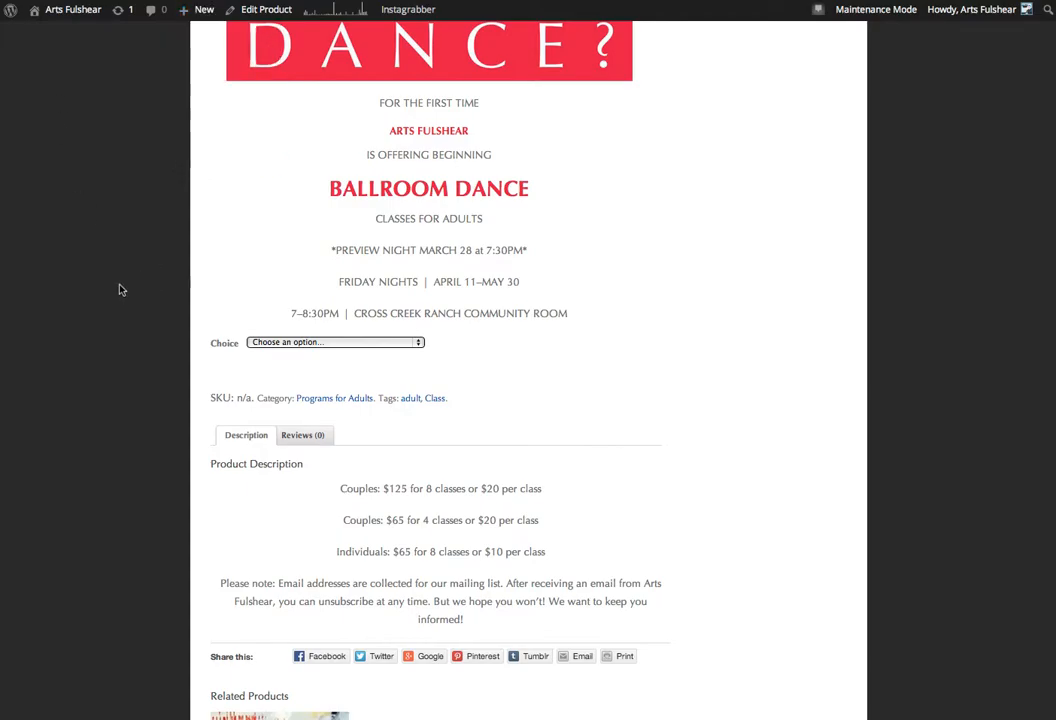
{"action": "scroll", "coordinate": [120, 290], "scroll_direction": "up", "scroll_amount": 5}
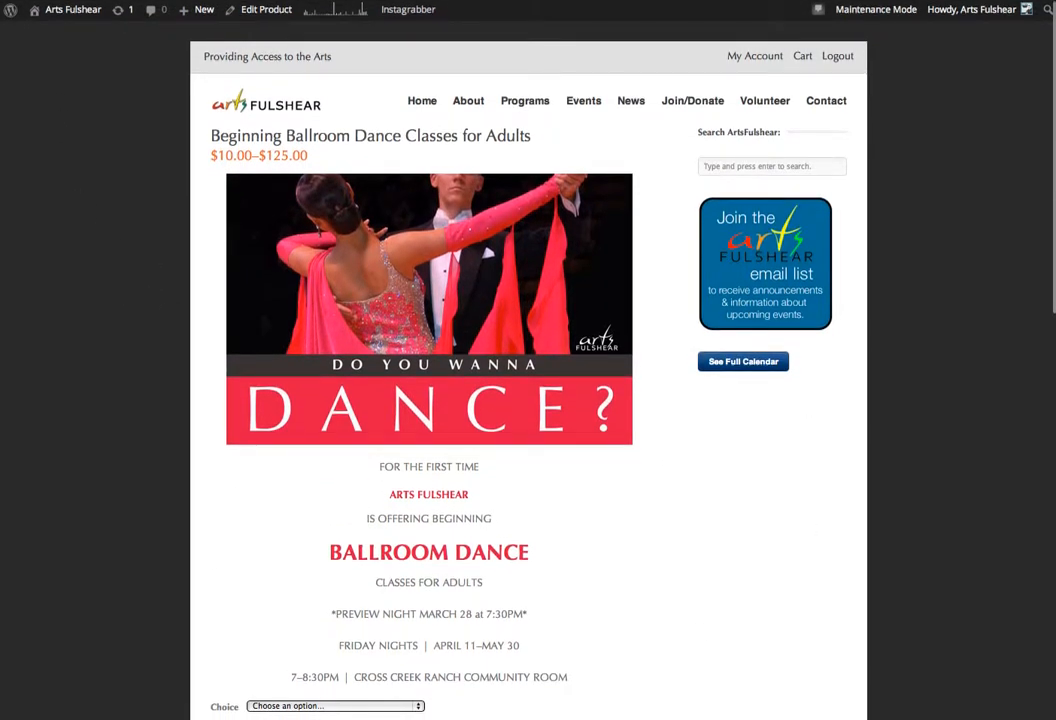